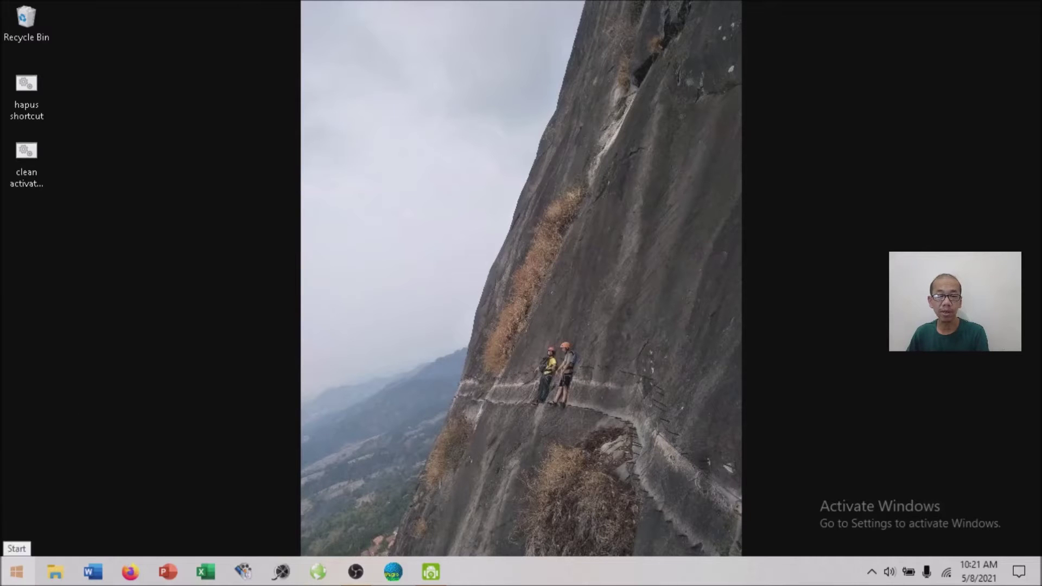
right_click(16, 571)
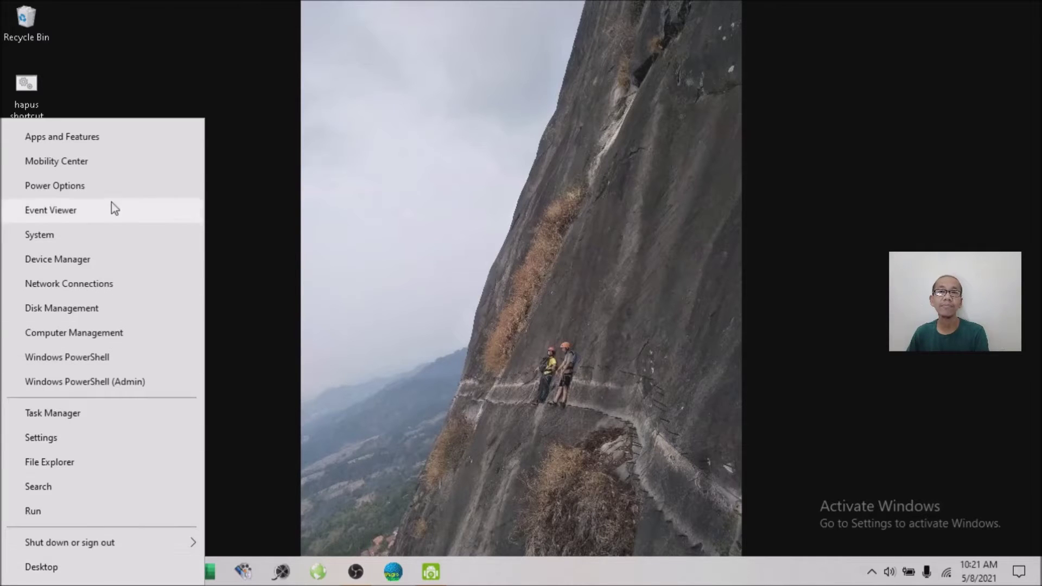
click(105, 143)
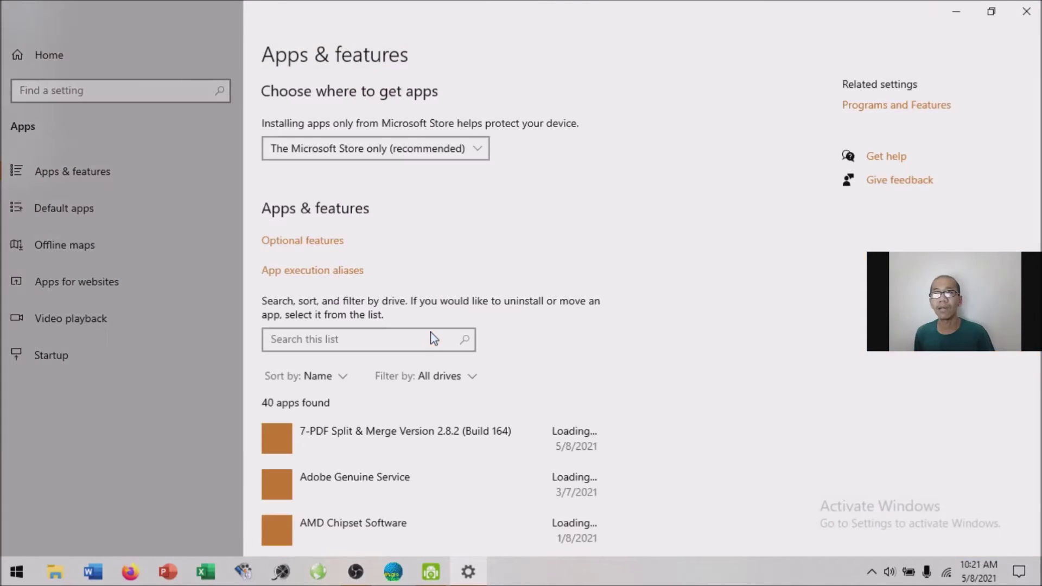
click(957, 12)
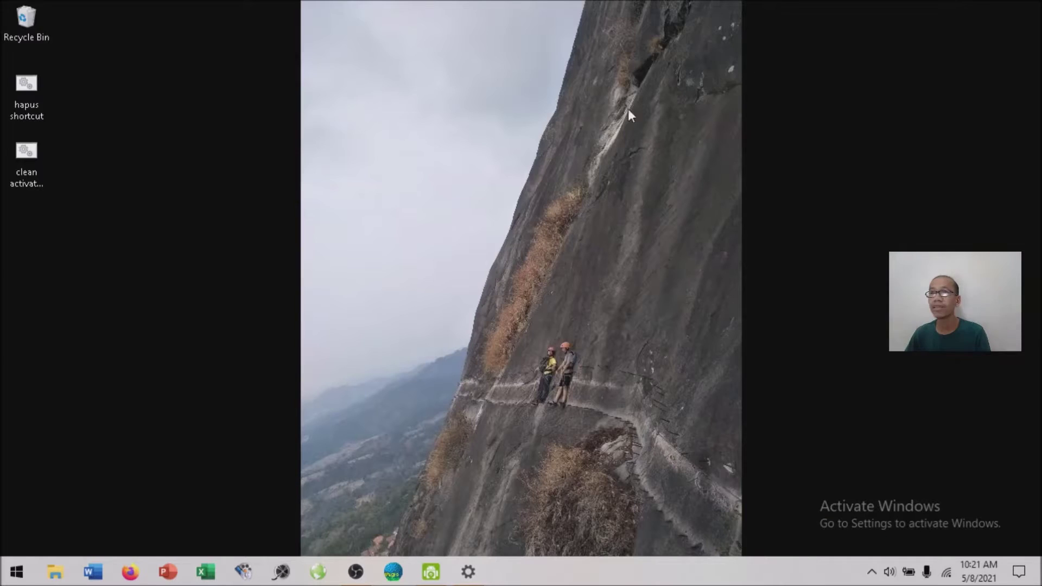
click(55, 572)
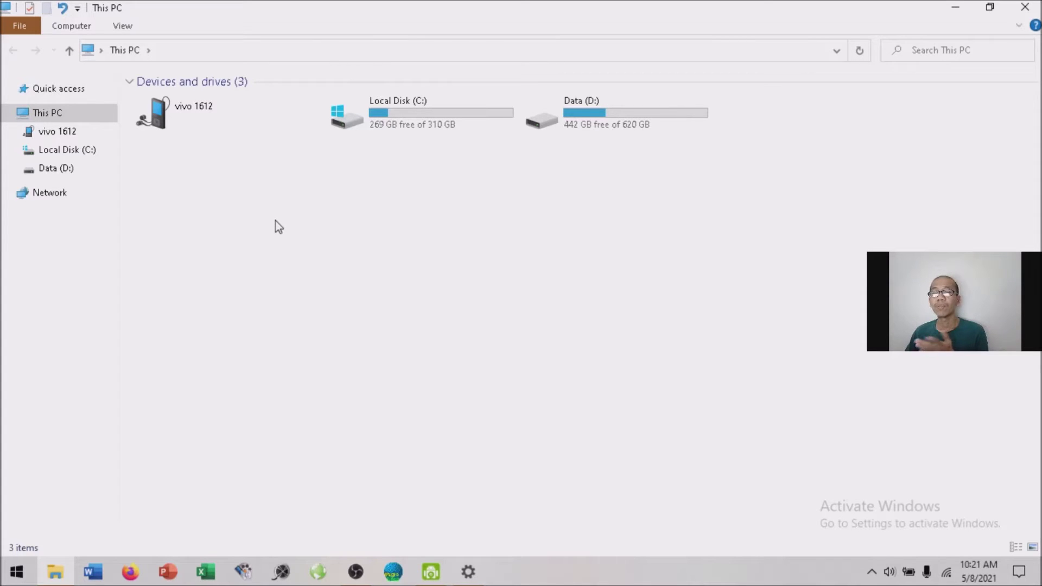
click(1024, 7)
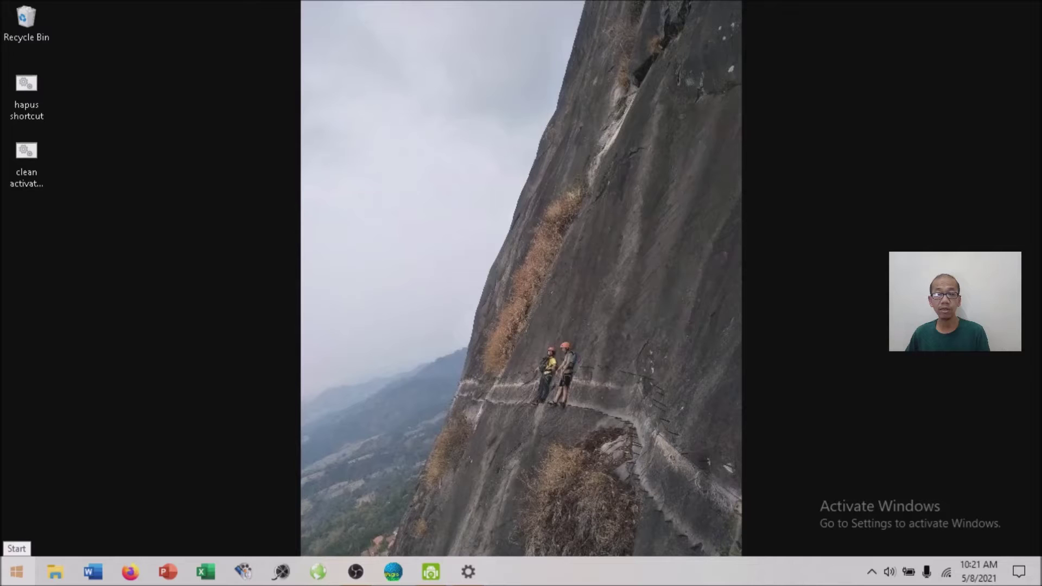
Step: Open the Windows Apps & features settings and bring up the list of installed apps
right_click(16, 571)
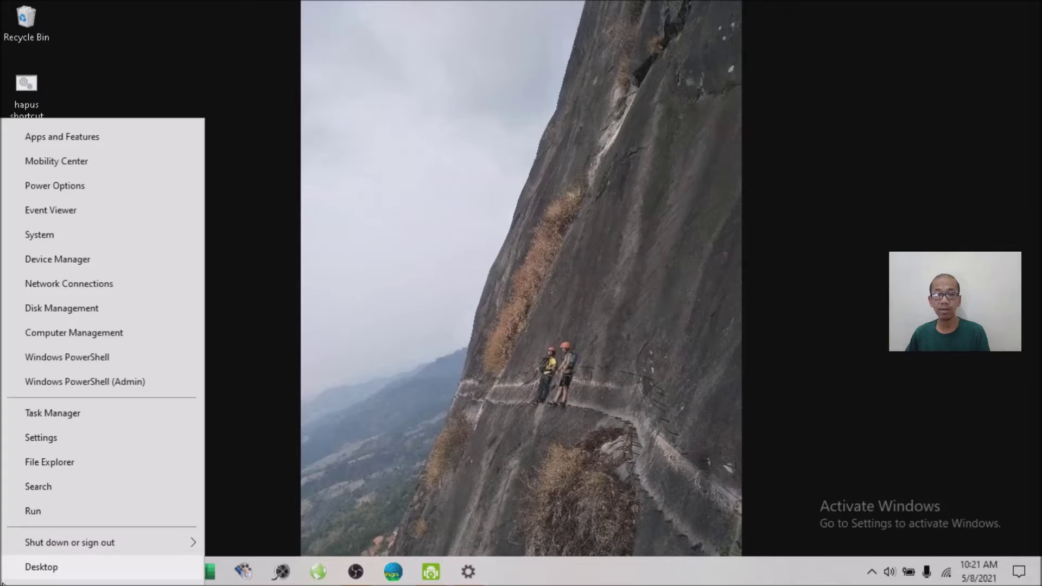
click(85, 145)
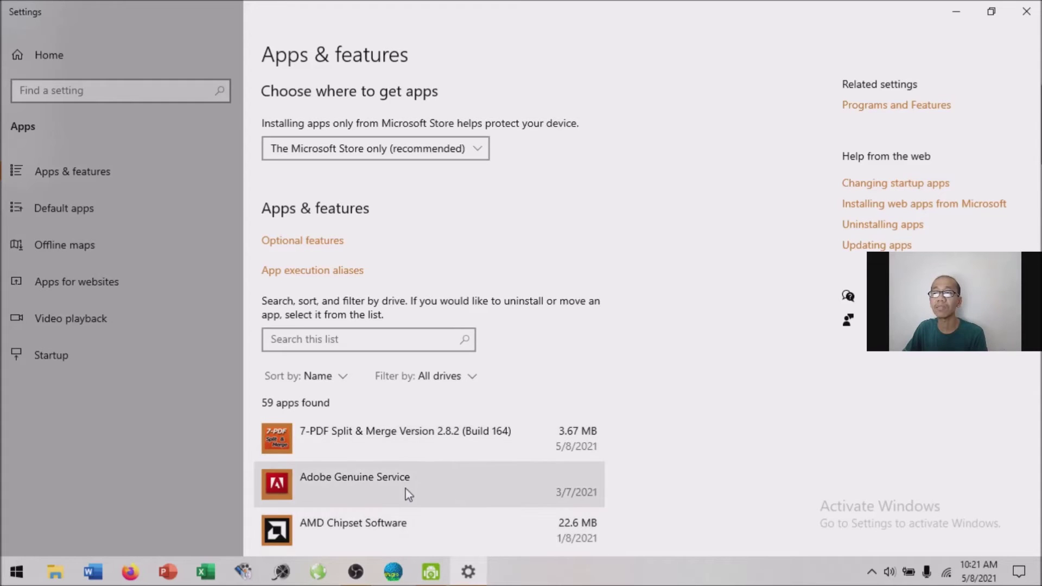
scroll(662, 429, down, 3)
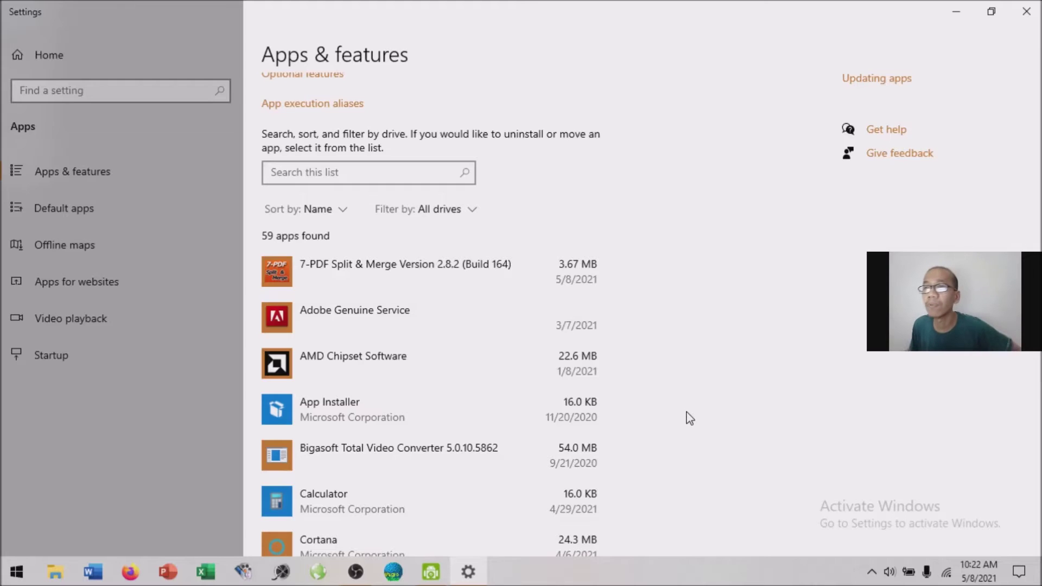
Step: Uninstall 7-PDF Split & Merge Version 2.8.2 (Build 164) with all of its components
click(332, 272)
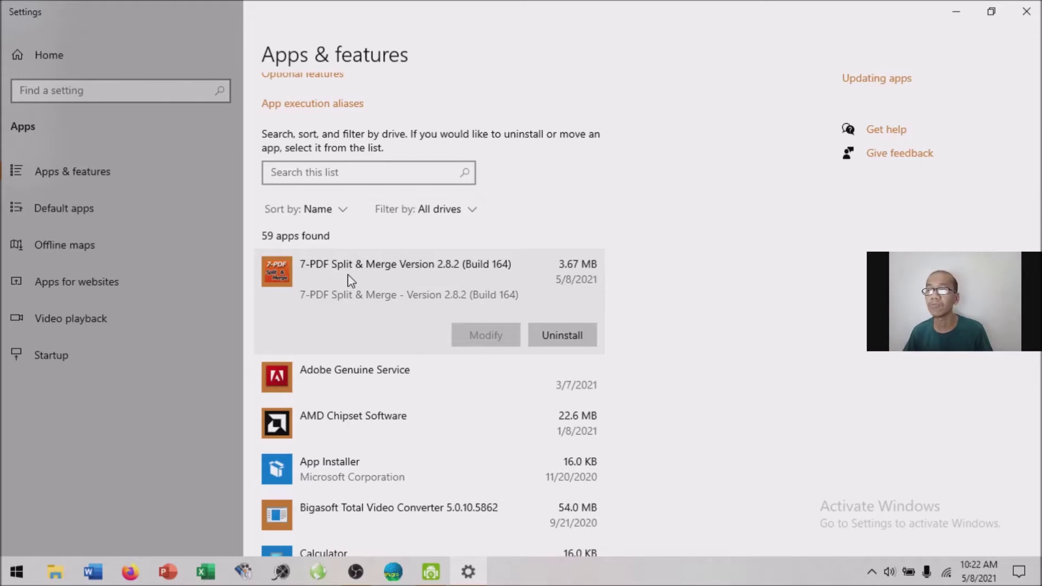
click(570, 337)
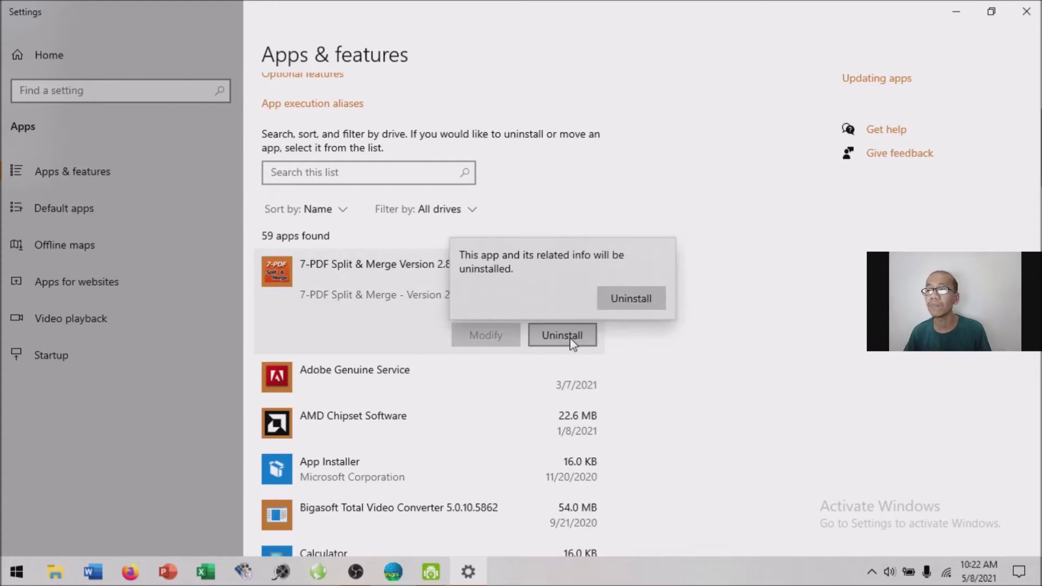
click(647, 306)
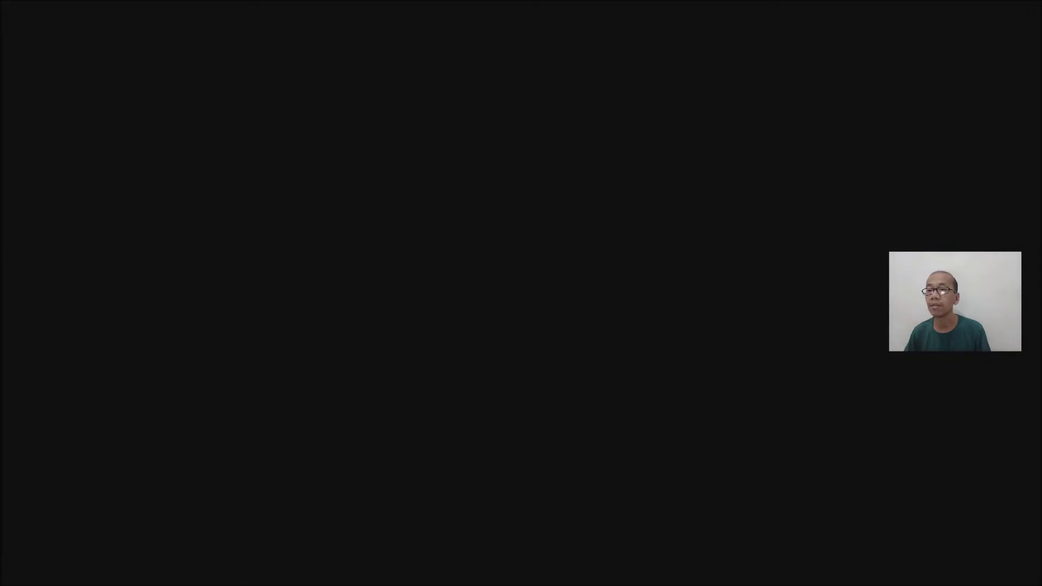
click(548, 333)
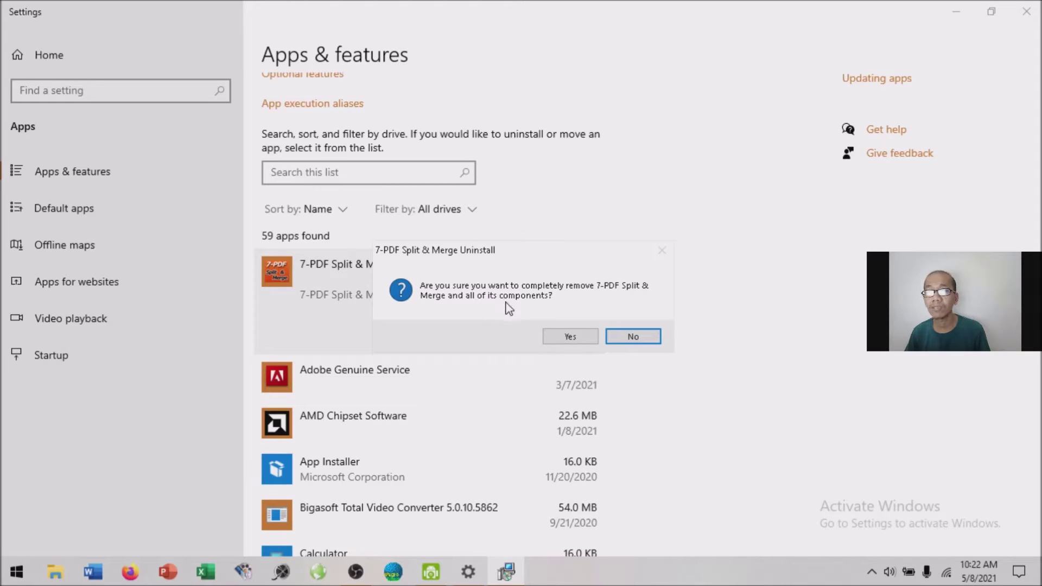
click(563, 338)
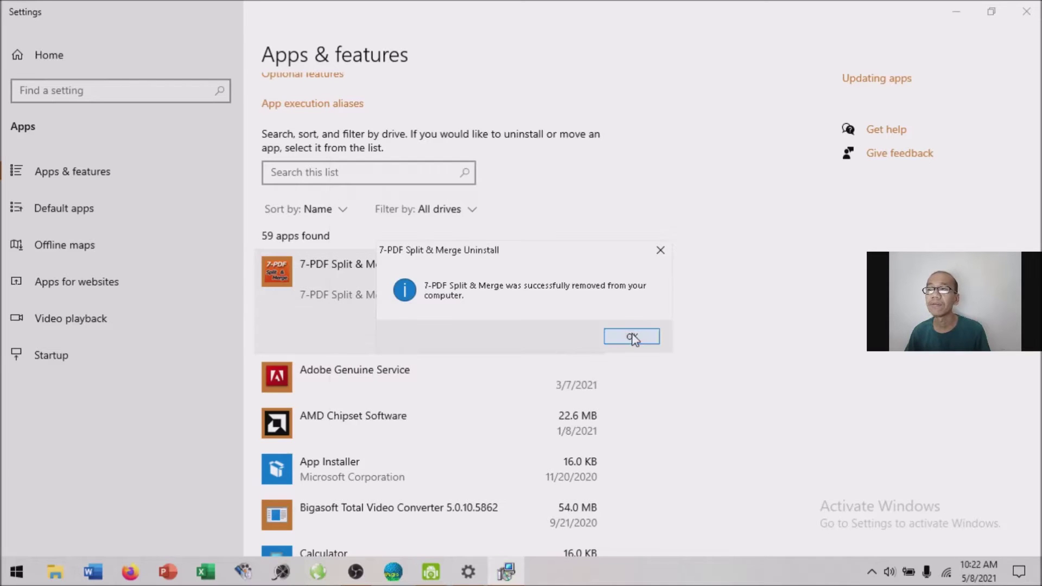
click(632, 337)
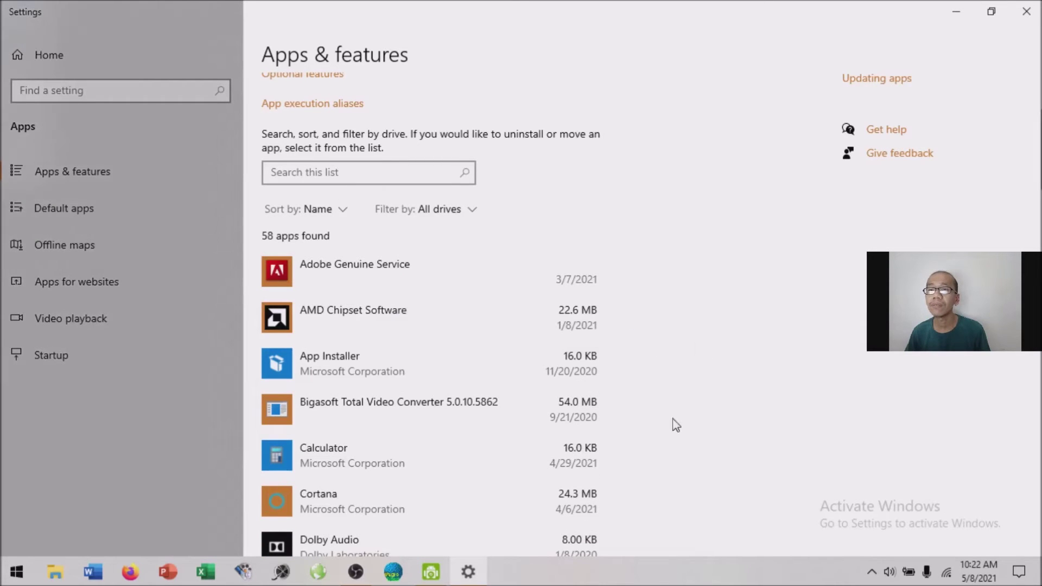
Step: Find PDF Cutter among the installed apps and uninstall it with all of its components
scroll(657, 422, down, 1)
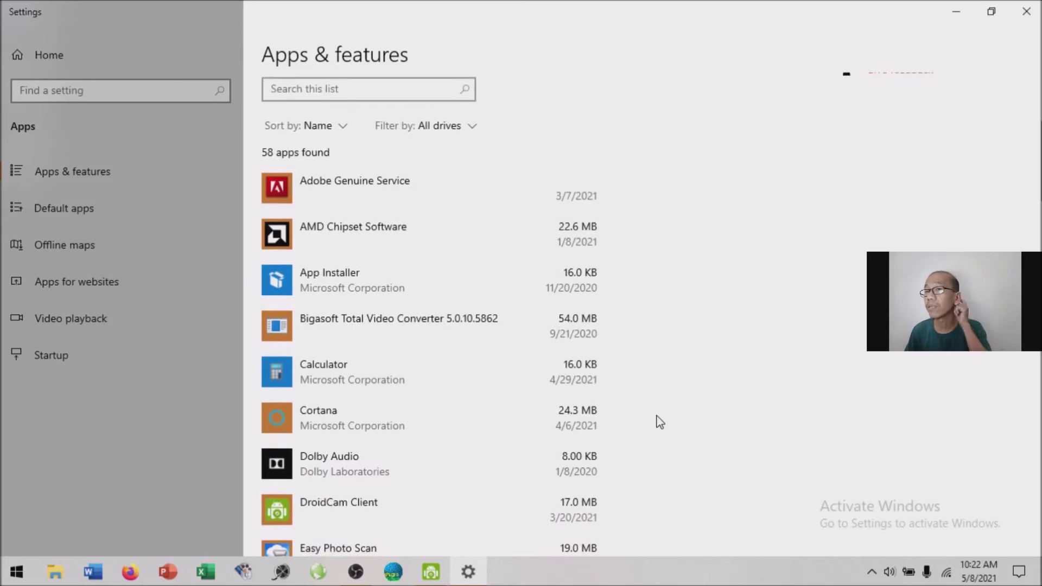
scroll(660, 421, down, 1)
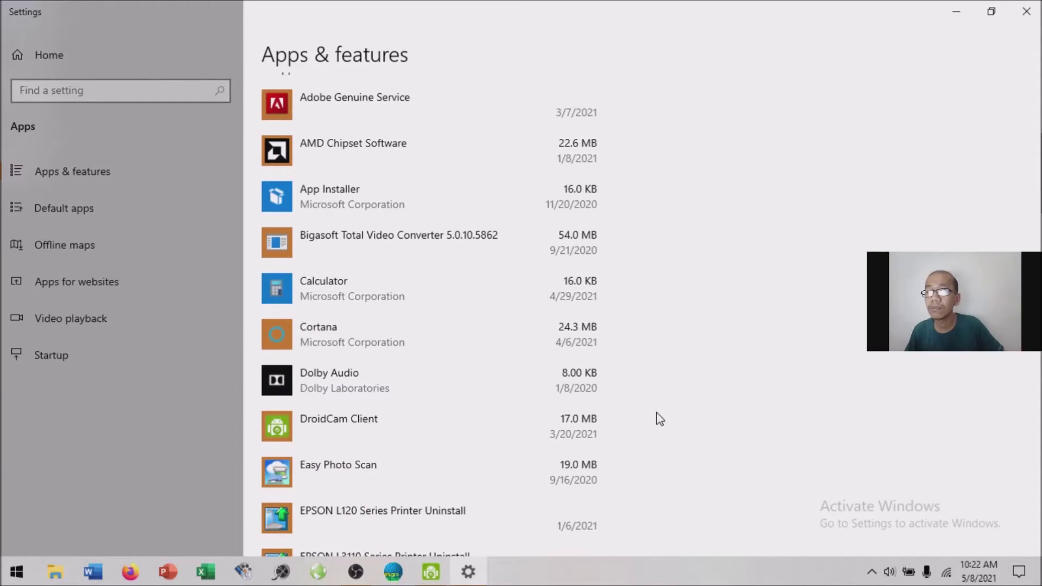
scroll(660, 419, down, 3)
scroll(660, 419, down, 2)
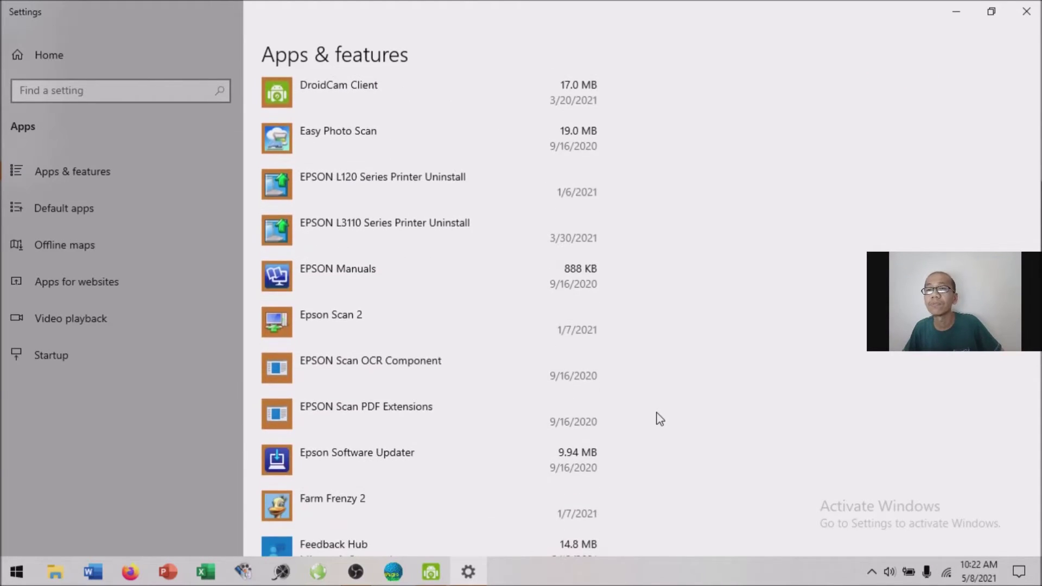
scroll(660, 419, down, 1)
scroll(660, 420, down, 4)
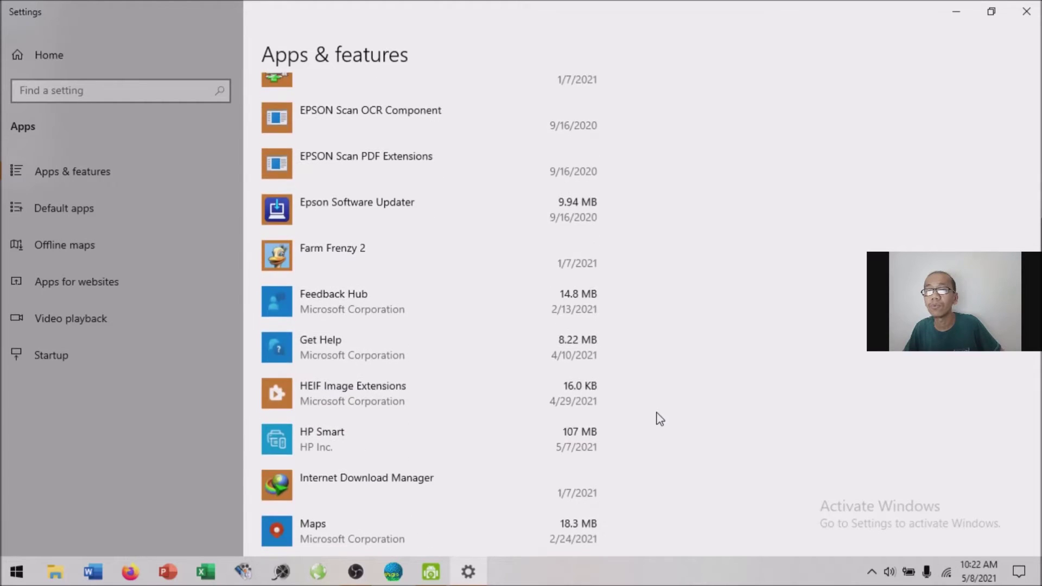
scroll(660, 420, down, 5)
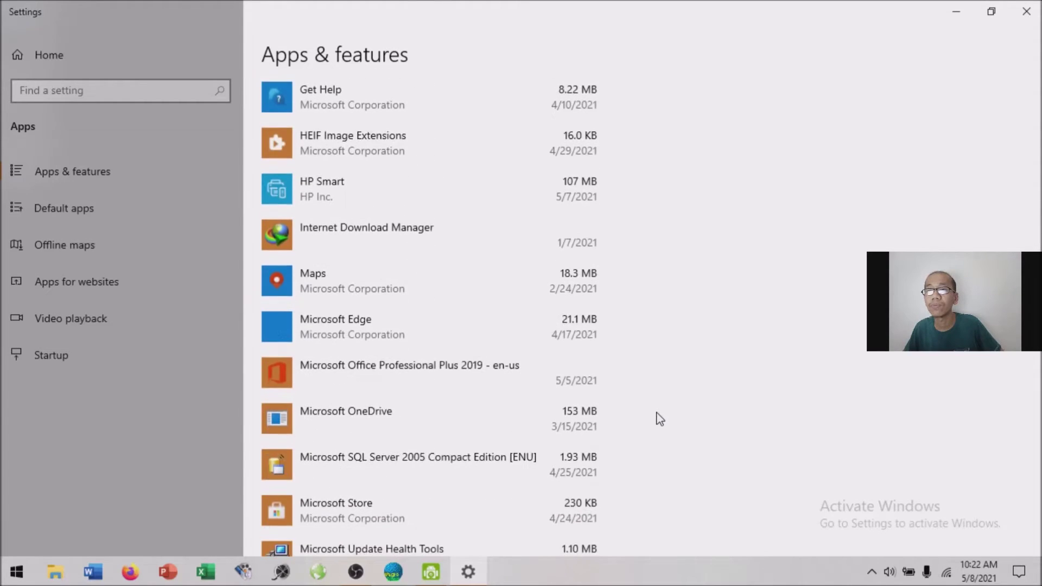
scroll(660, 419, down, 5)
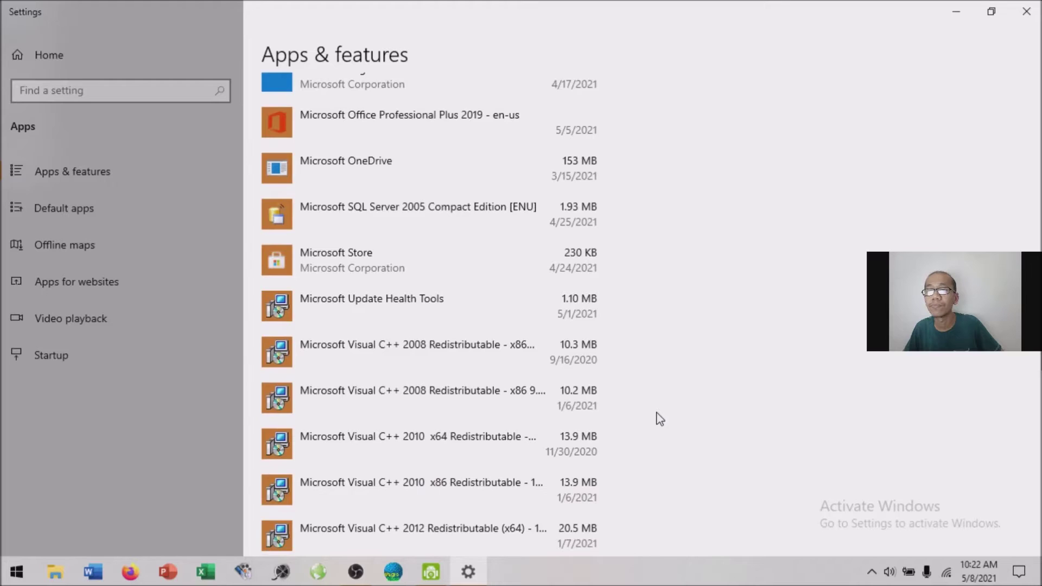
scroll(660, 419, down, 6)
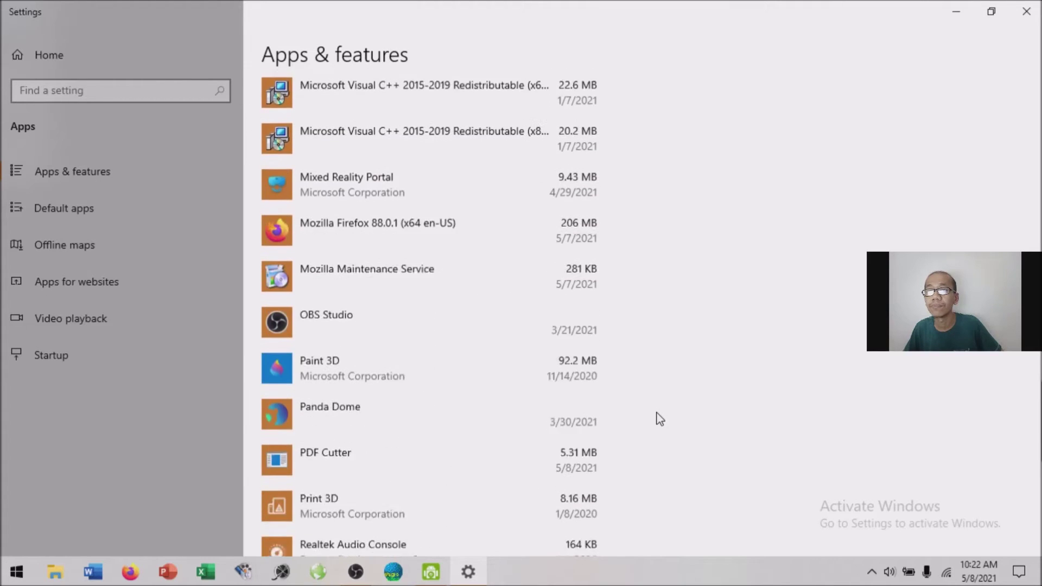
scroll(660, 420, down, 1)
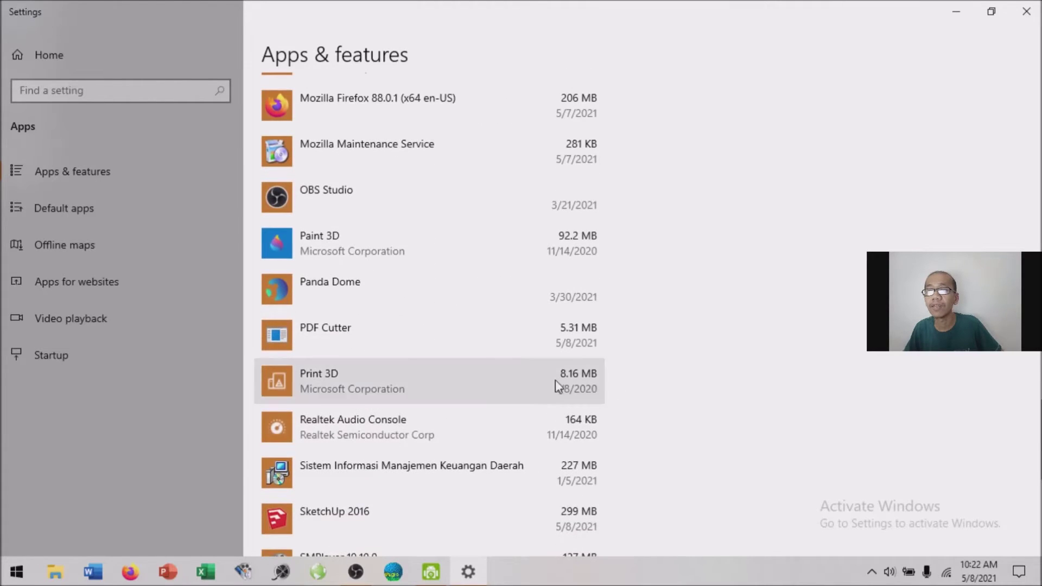
click(375, 344)
click(575, 390)
click(632, 346)
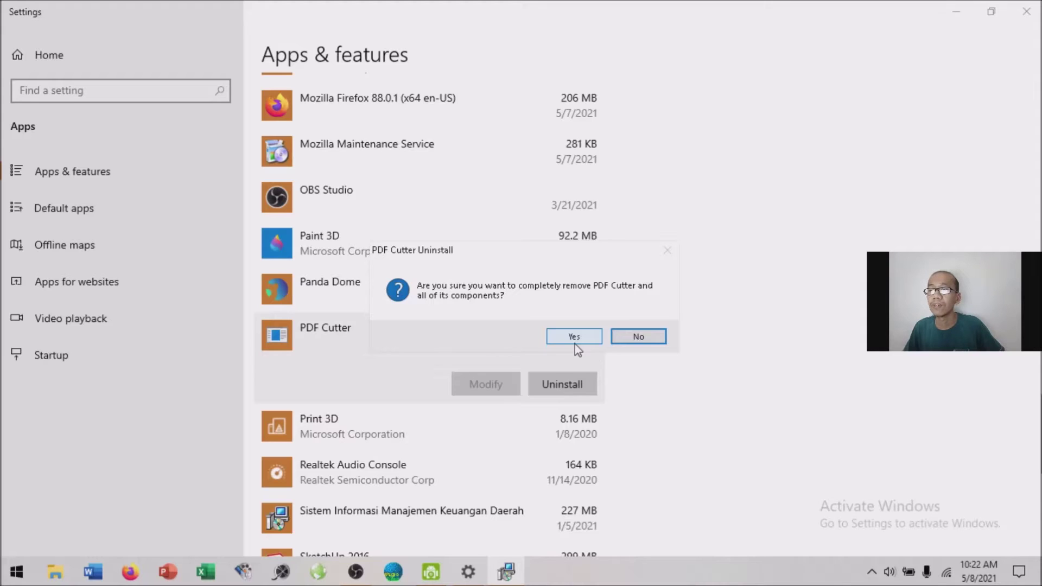
click(575, 344)
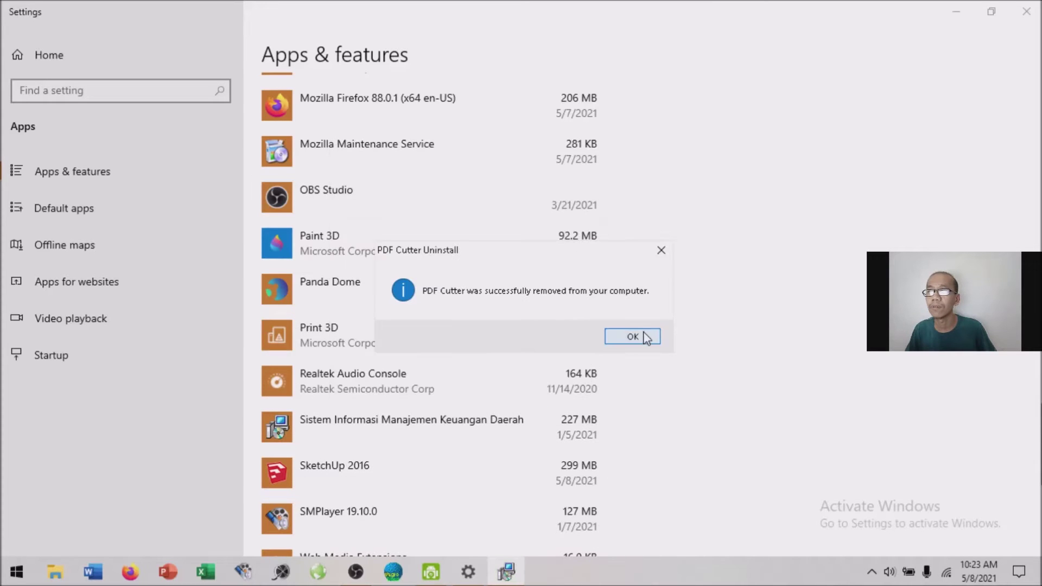
click(646, 336)
Step: Find SketchUp 2016 among the installed apps and uninstall it
scroll(726, 356, up, 7)
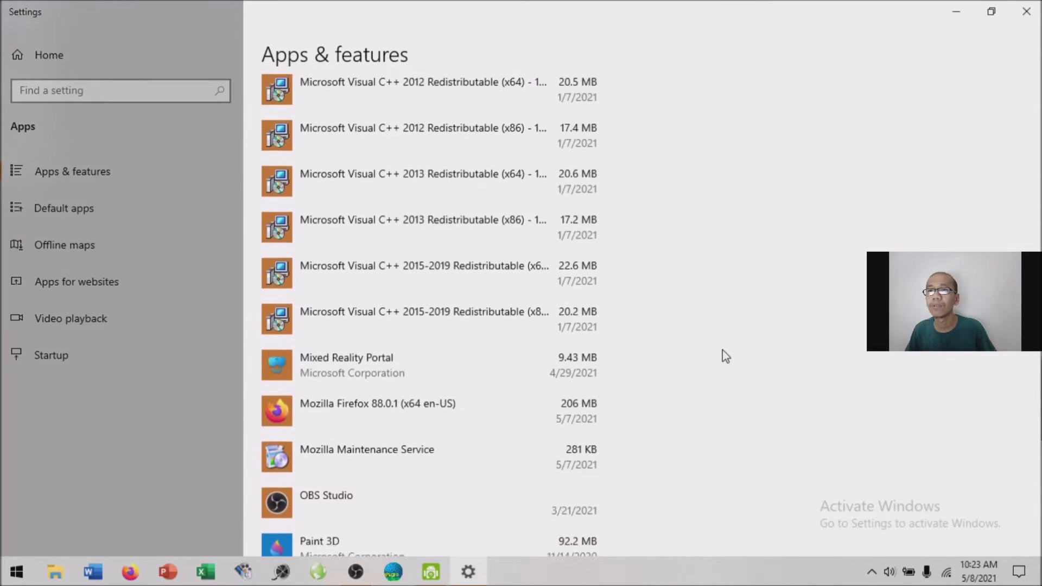
scroll(726, 356, up, 5)
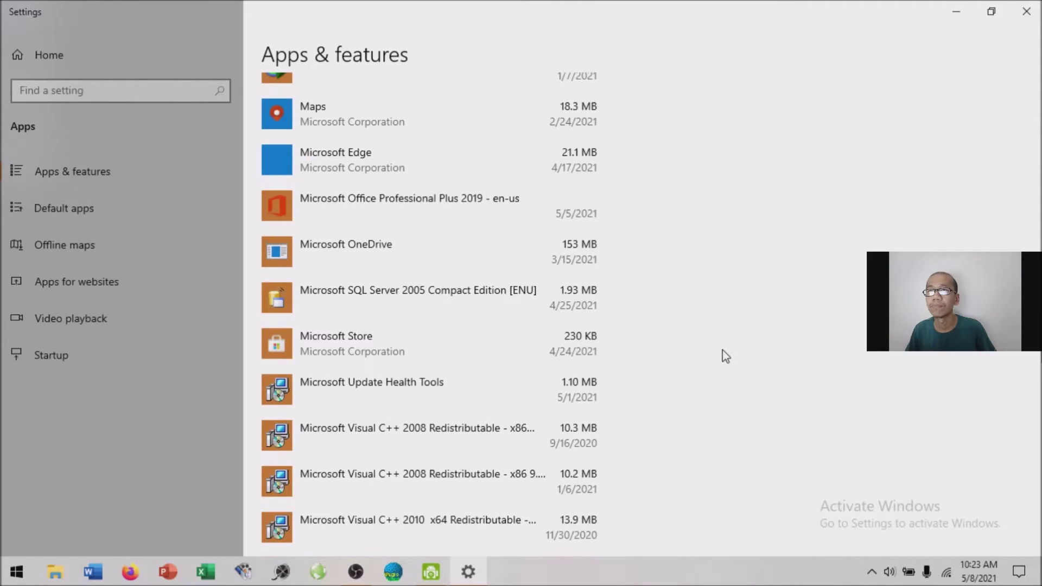
scroll(726, 357, up, 3)
scroll(725, 350, down, 20)
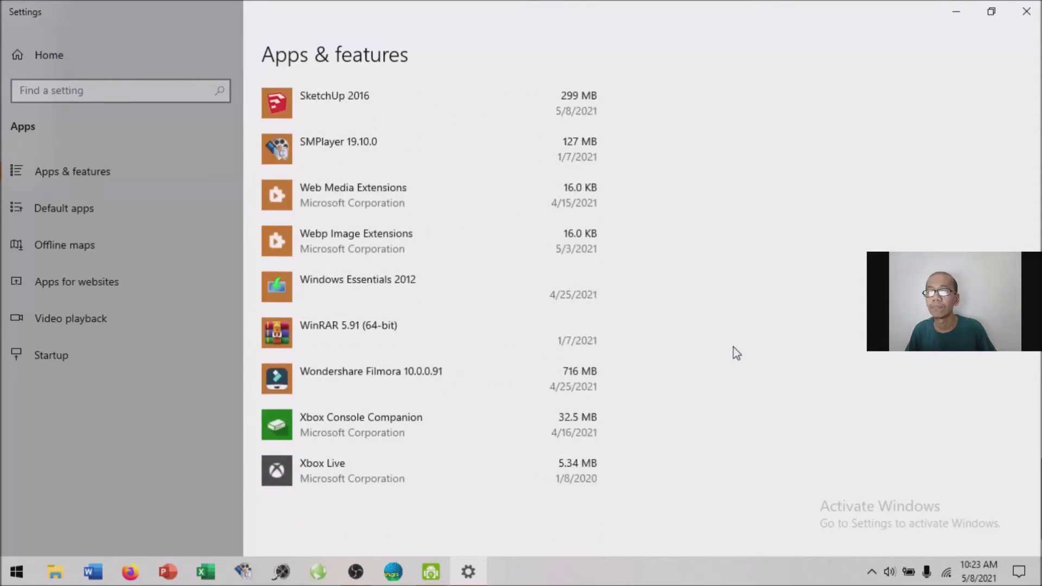
scroll(734, 353, down, 1)
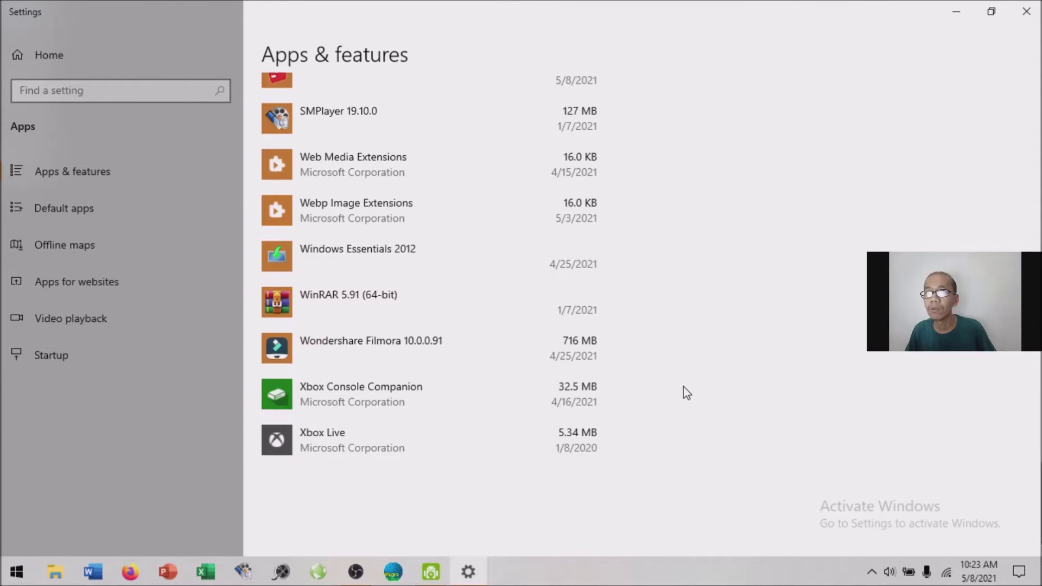
scroll(687, 393, up, 1)
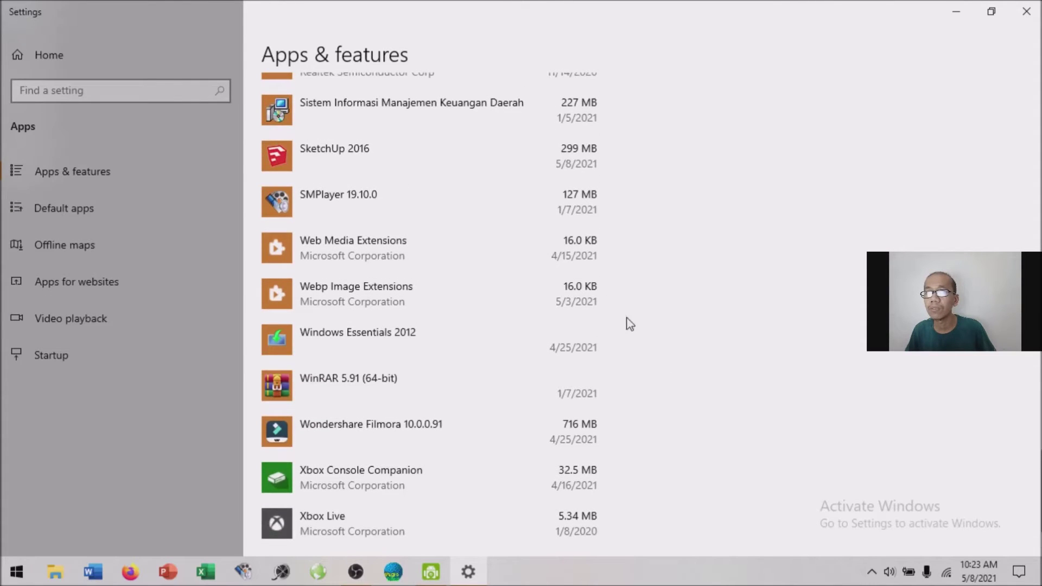
click(444, 163)
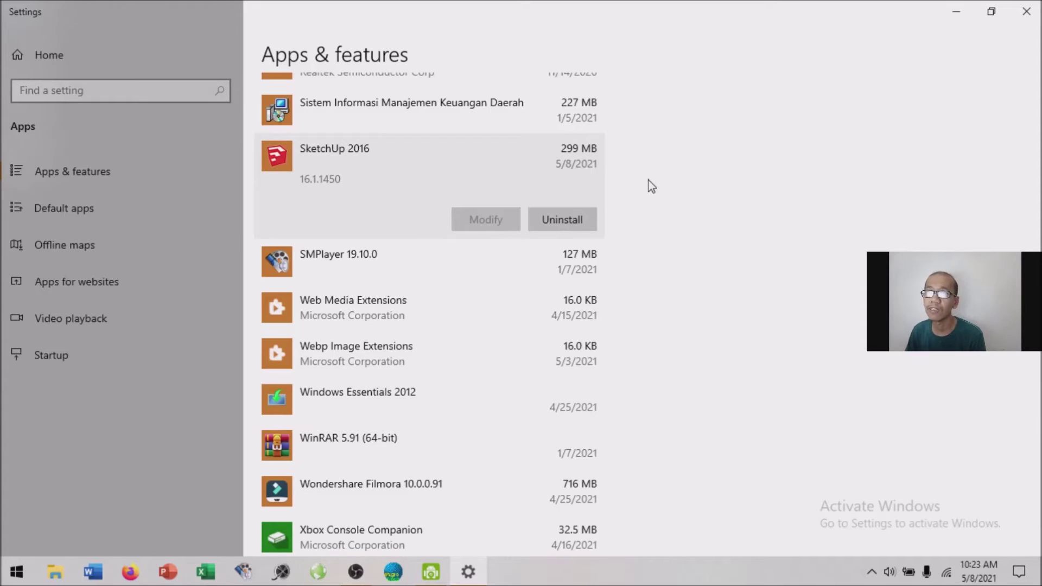
click(574, 221)
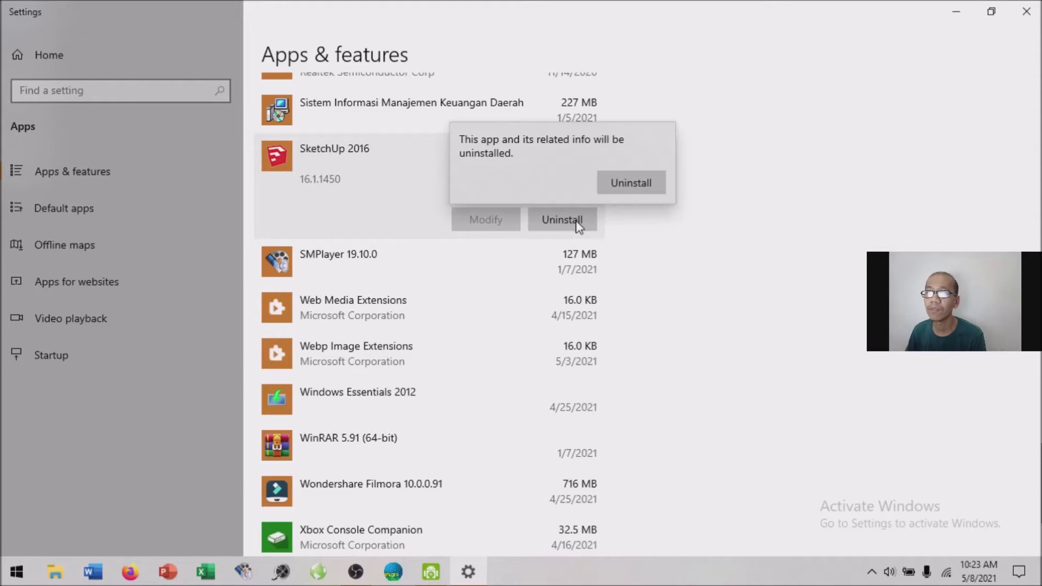
click(636, 177)
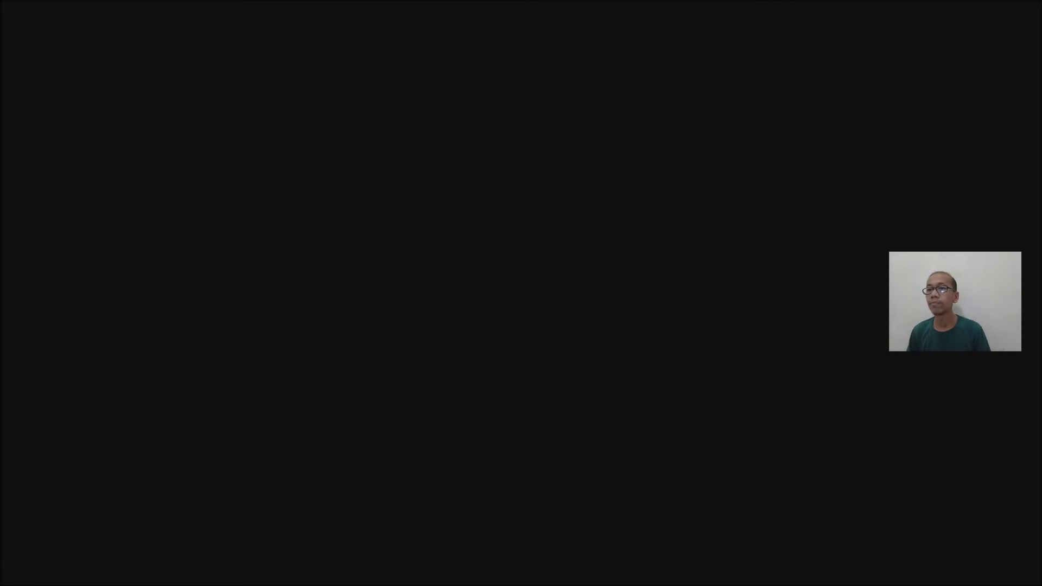
click(675, 302)
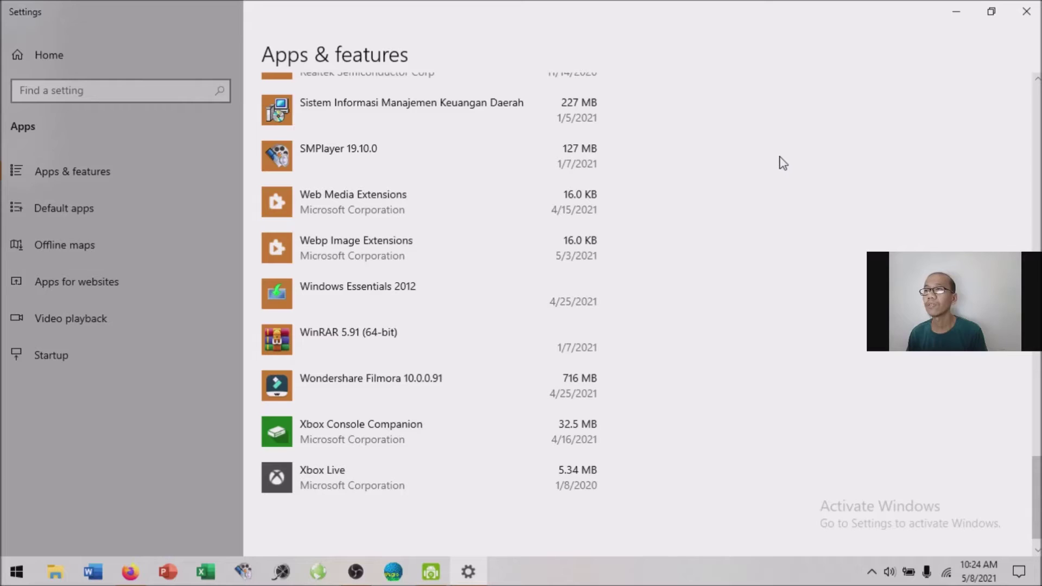
Step: Close the Settings window and the web browser to return to the desktop
click(1031, 13)
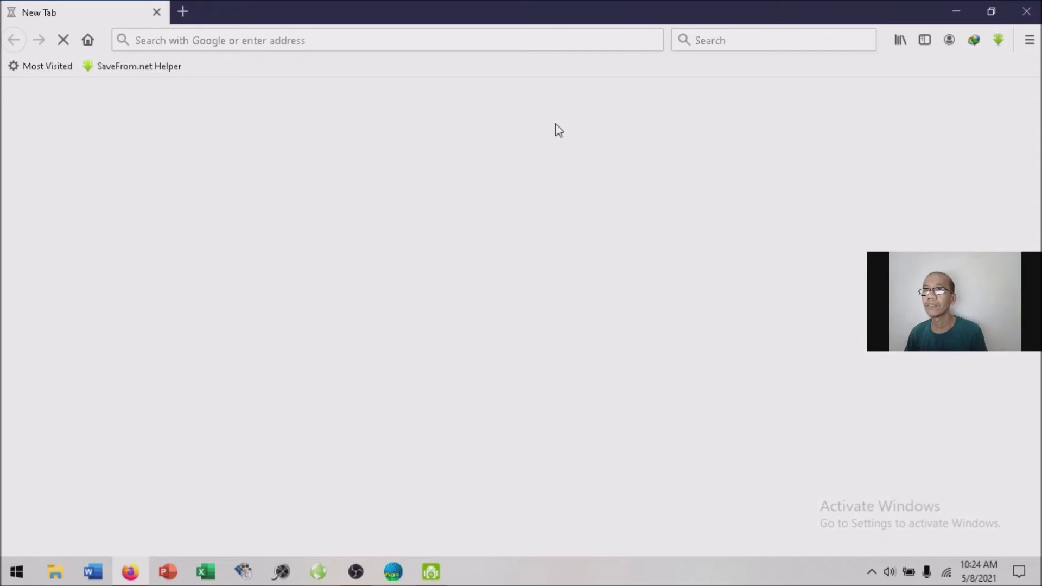
click(1027, 12)
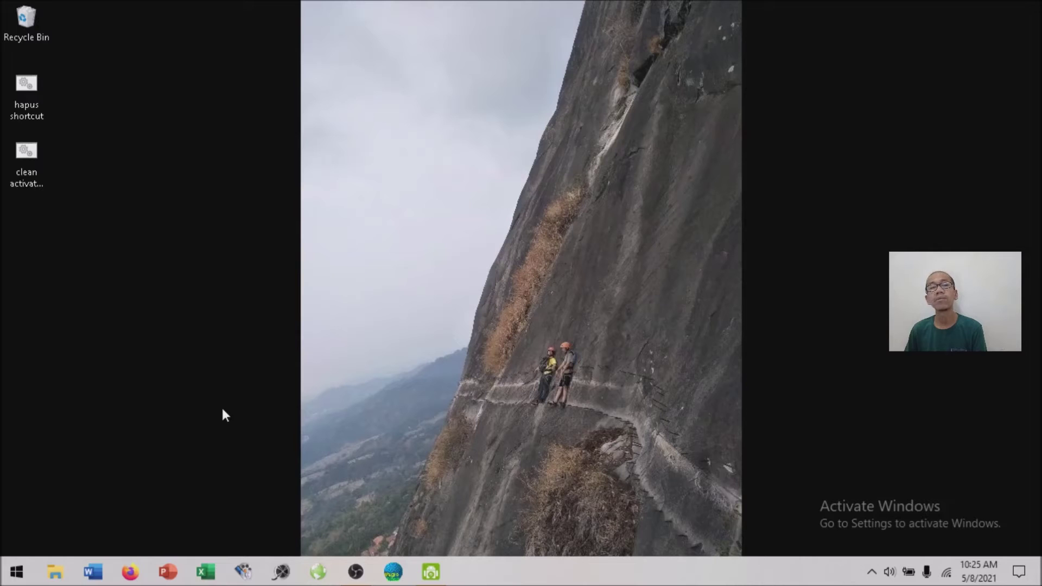
Step: Switch to Firefox in a new window and load youtube.com
click(137, 577)
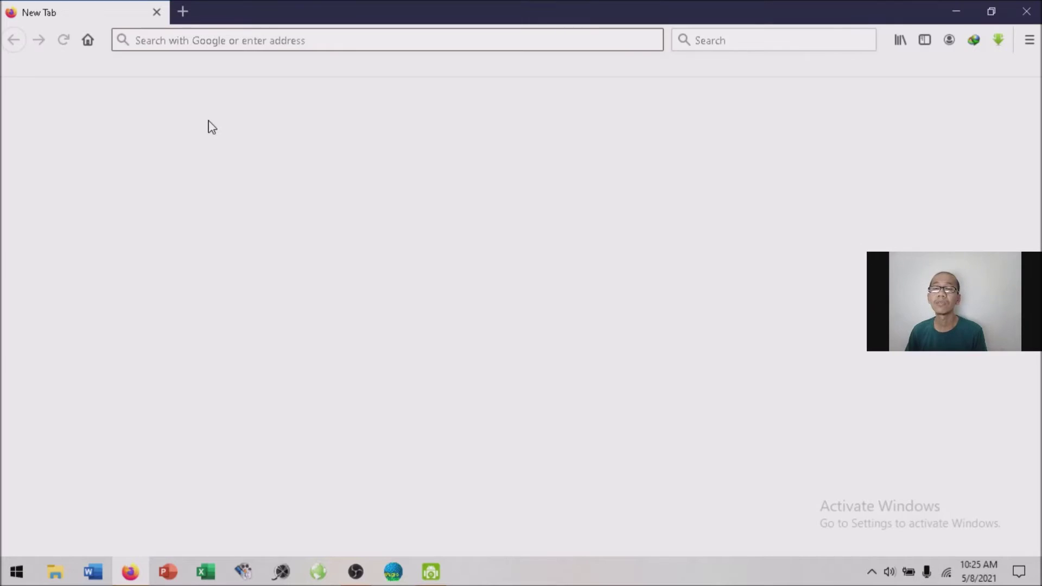
right_click(205, 39)
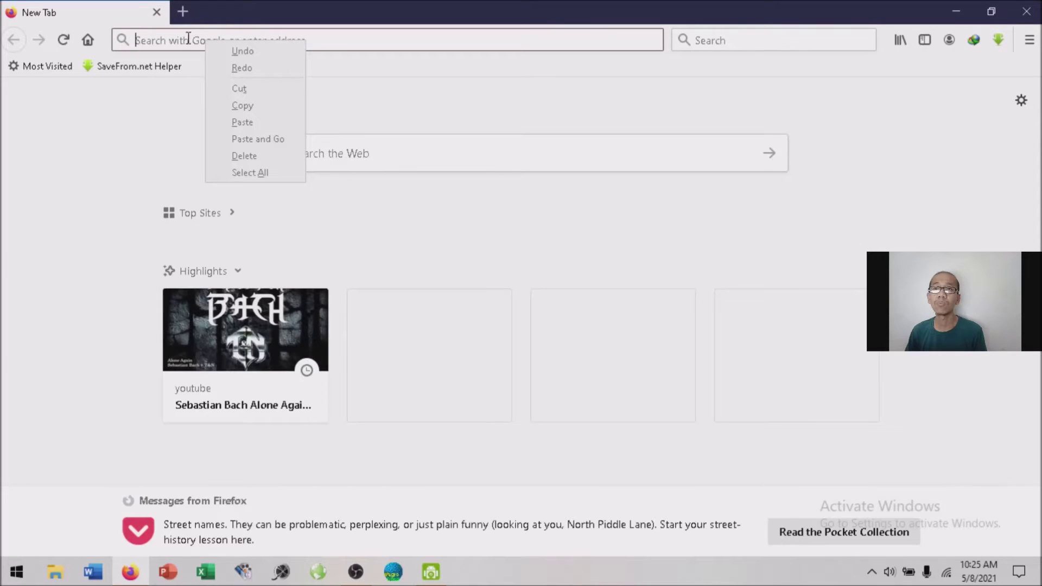
click(546, 41)
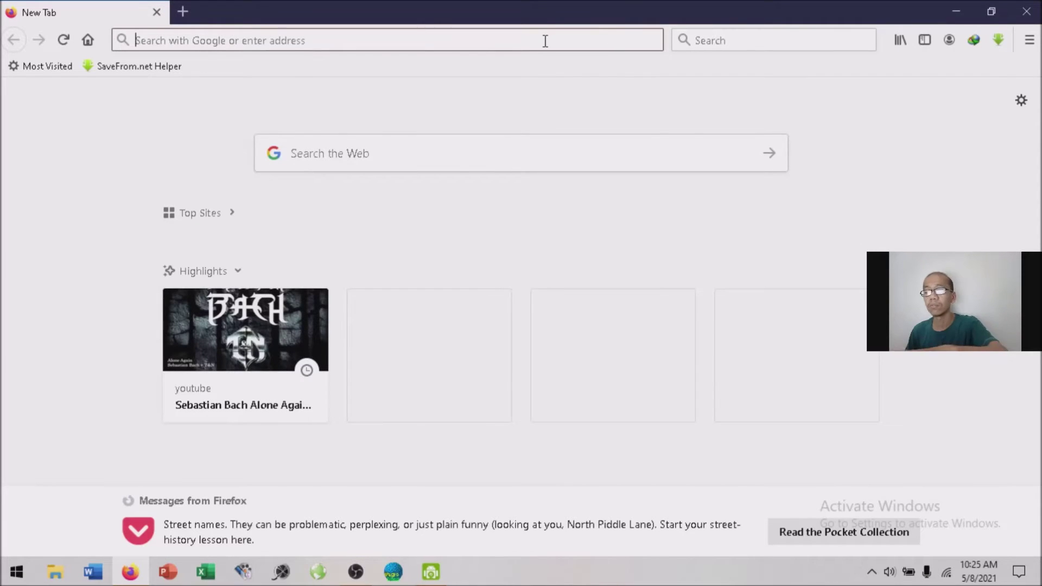
text(y)
click(211, 75)
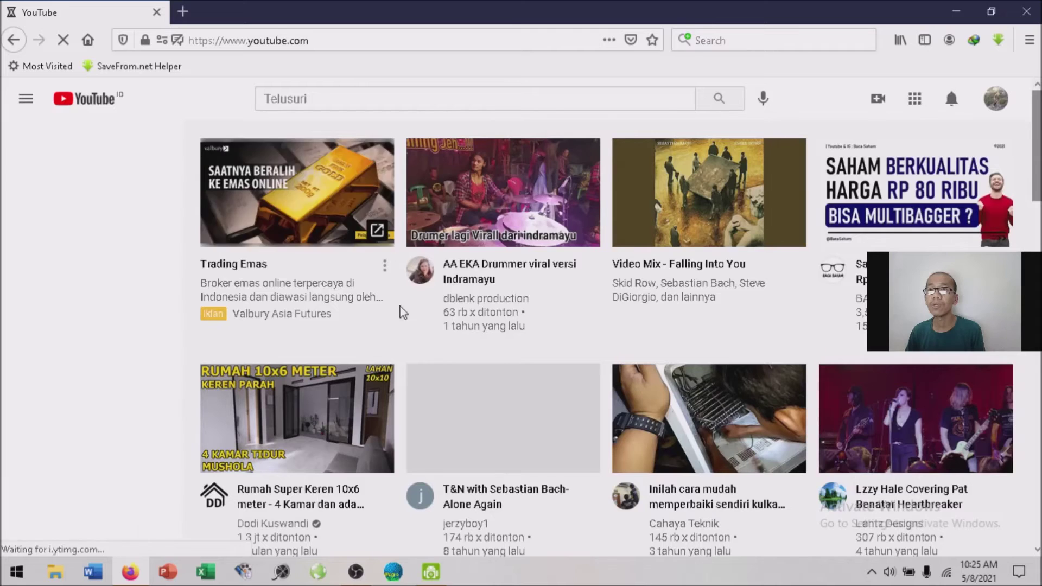
Step: Open the four videos in the row beginning with "Rumah Super Keren 10x6 meter" in separate new tabs
scroll(510, 282, down, 5)
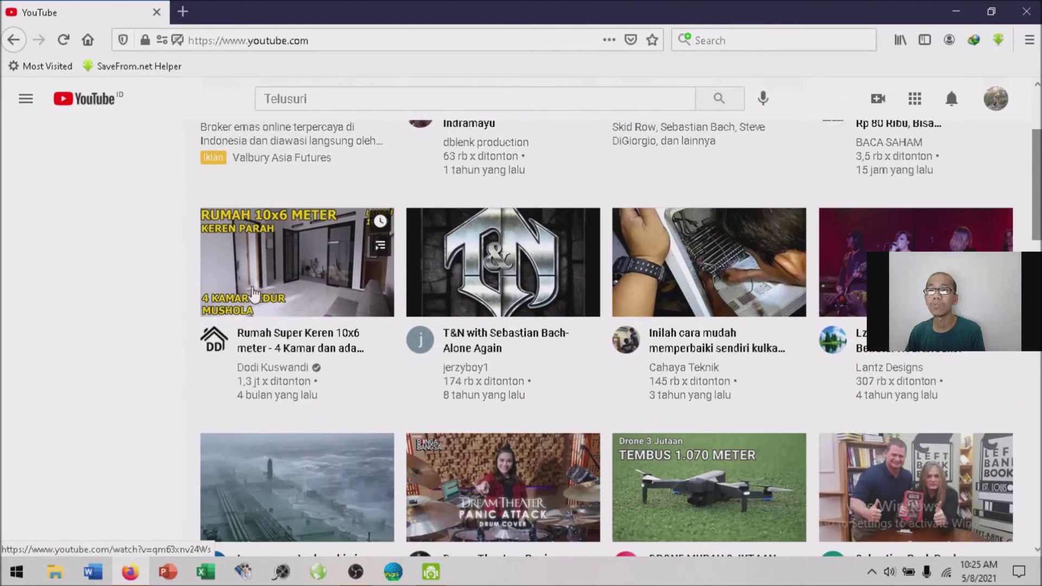
right_click(300, 243)
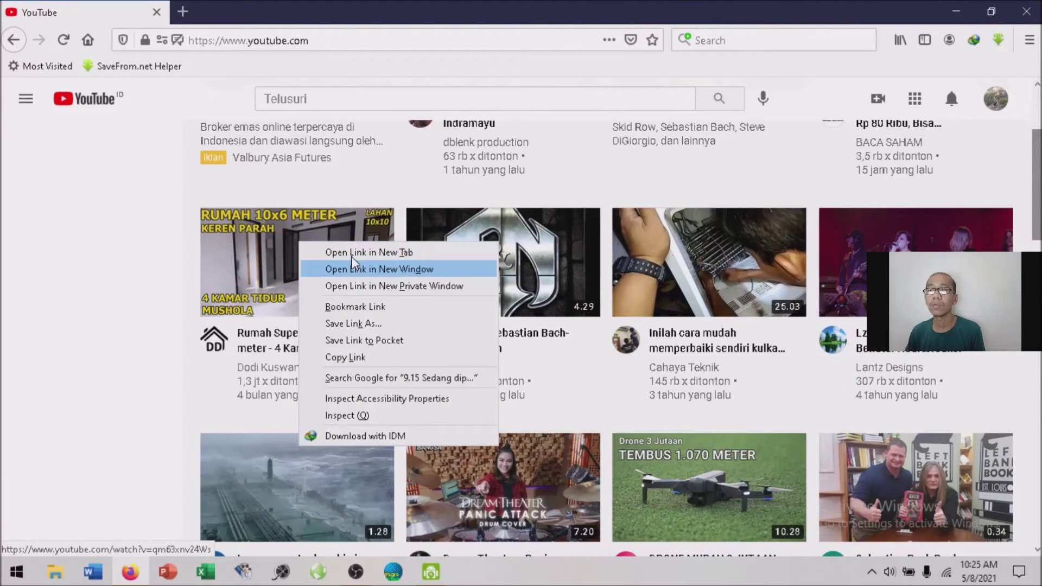
click(353, 254)
right_click(466, 247)
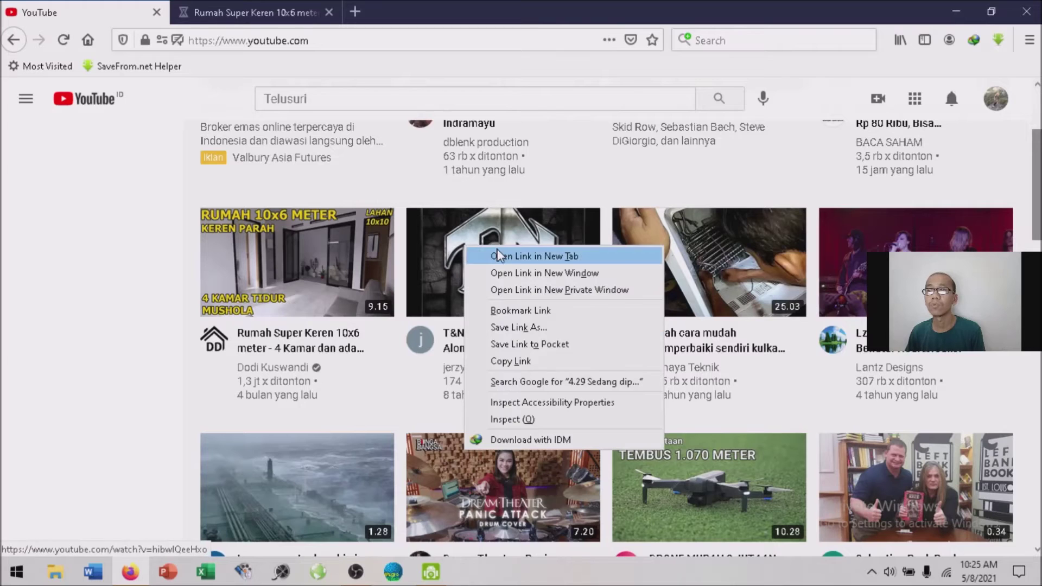
click(498, 255)
right_click(730, 256)
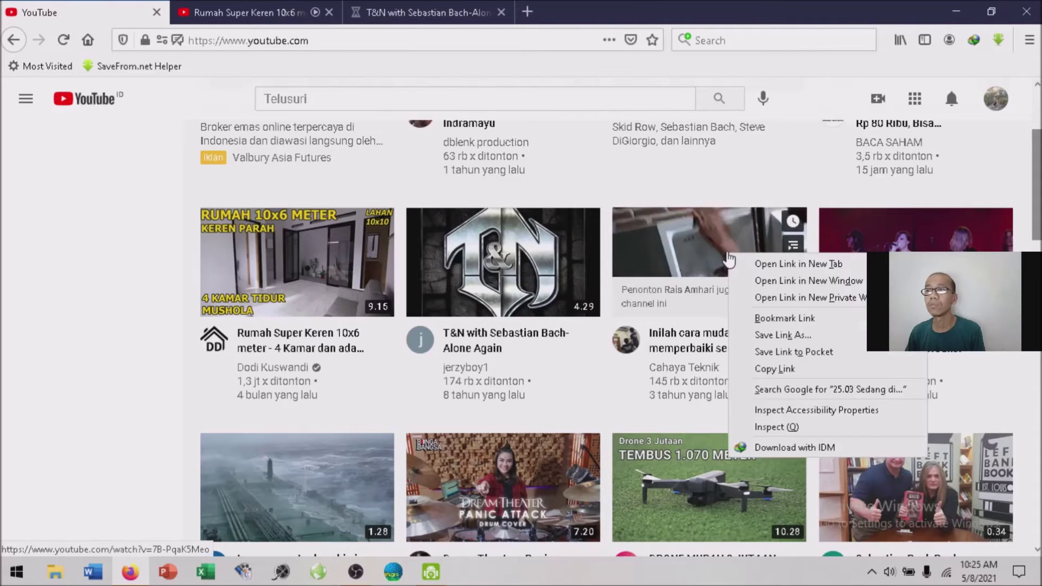
click(773, 264)
right_click(855, 265)
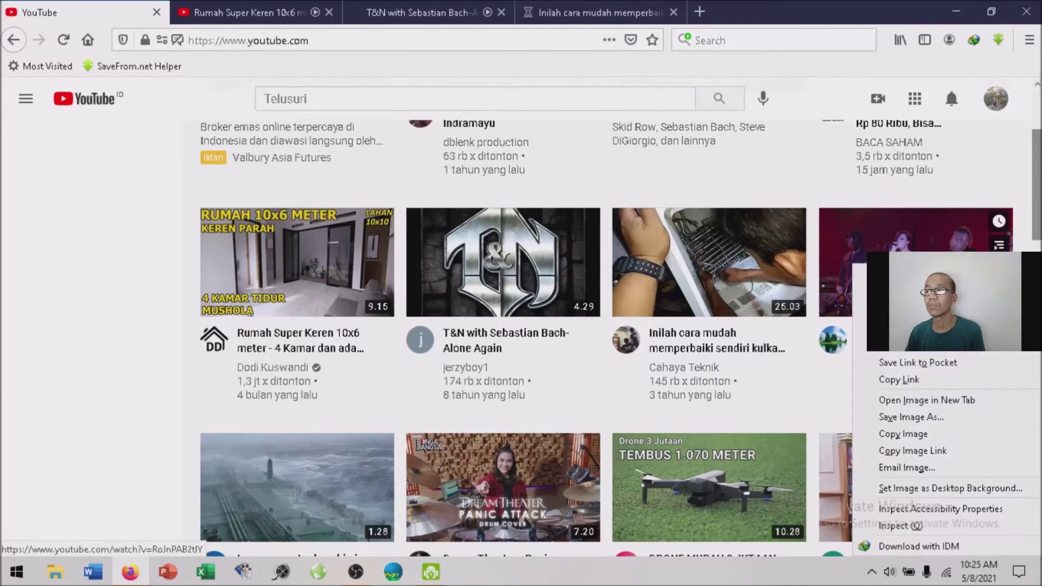
click(897, 273)
Step: Open the four videos in the row beginning with "Large super tanker ship in huge storm" in separate new tabs
scroll(270, 305, down, 4)
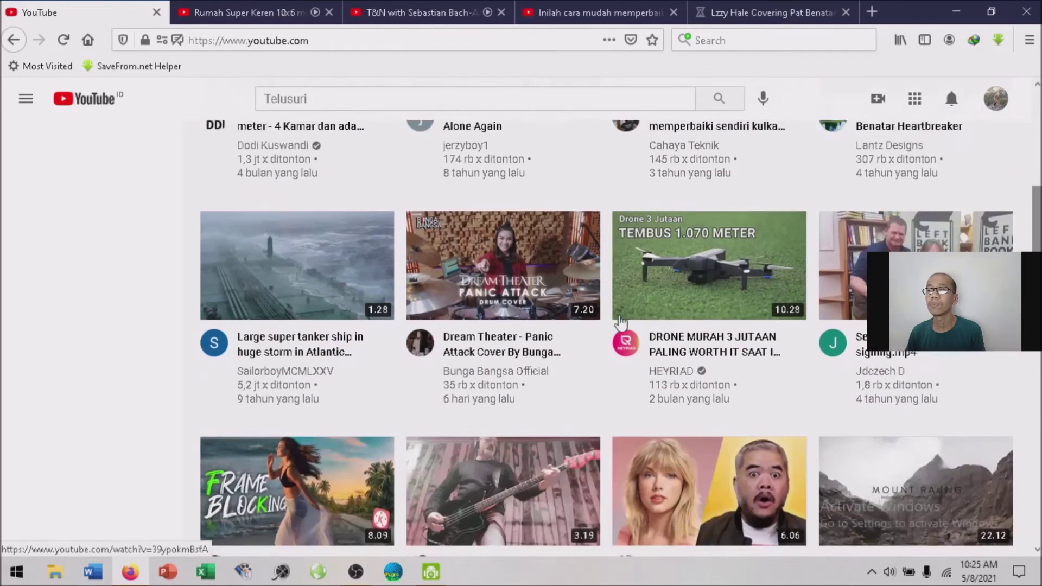
right_click(250, 273)
click(293, 282)
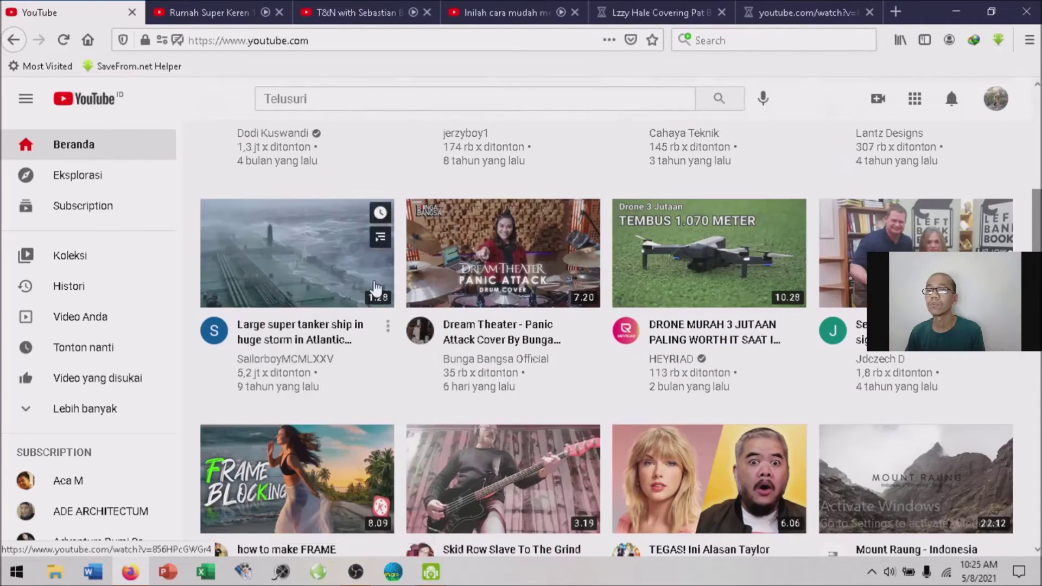
right_click(521, 249)
click(564, 256)
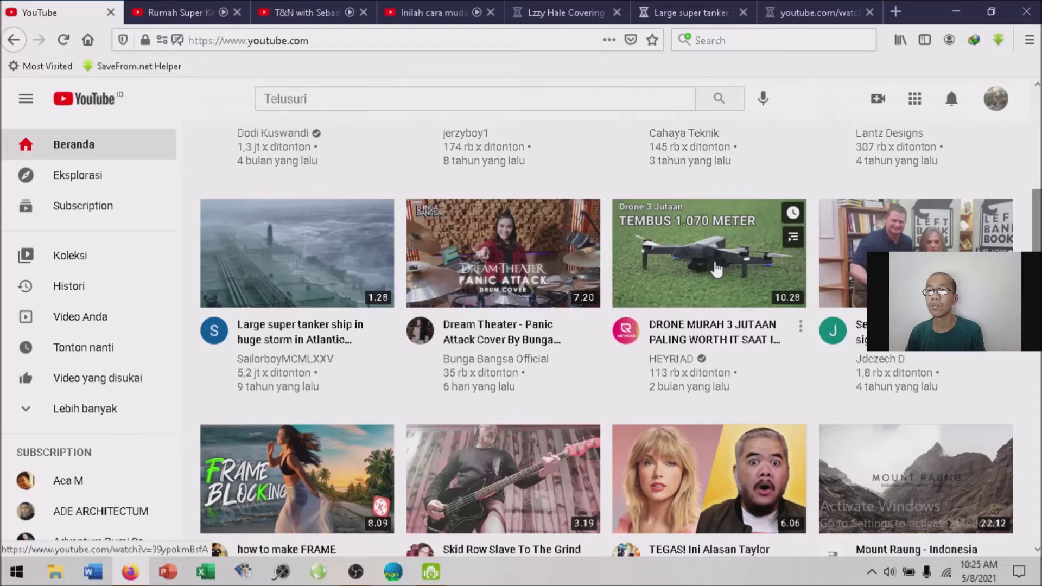
right_click(715, 266)
click(734, 273)
right_click(845, 261)
click(863, 270)
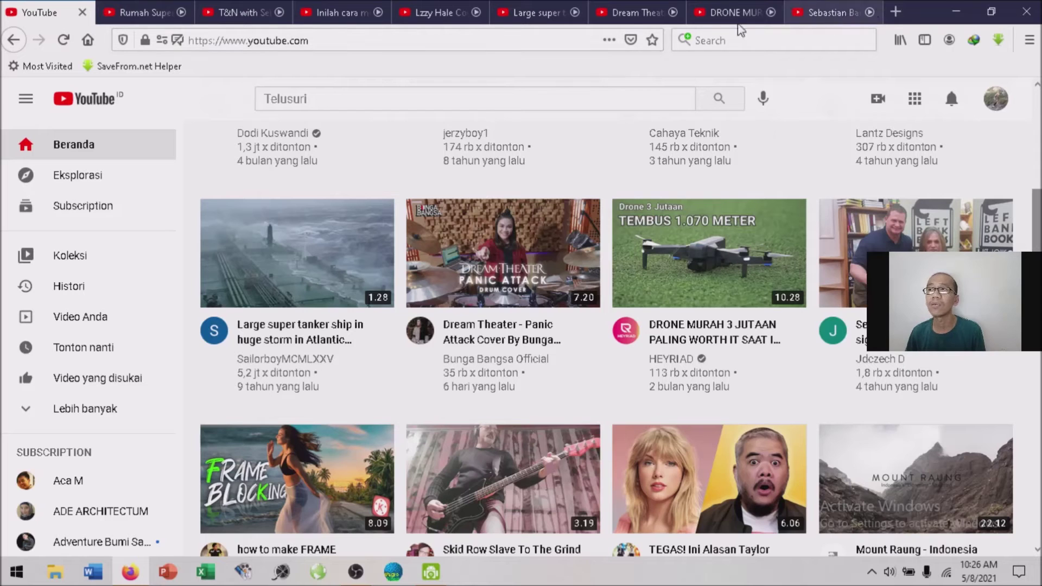
Step: Close all the video tabs one by one and exit the browser to return to the desktop
click(163, 18)
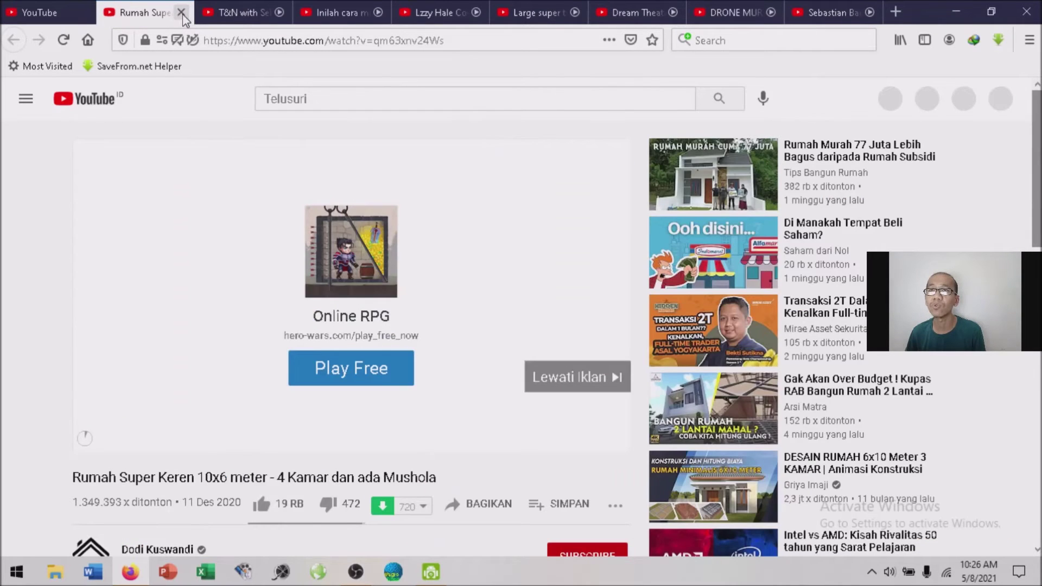
click(182, 13)
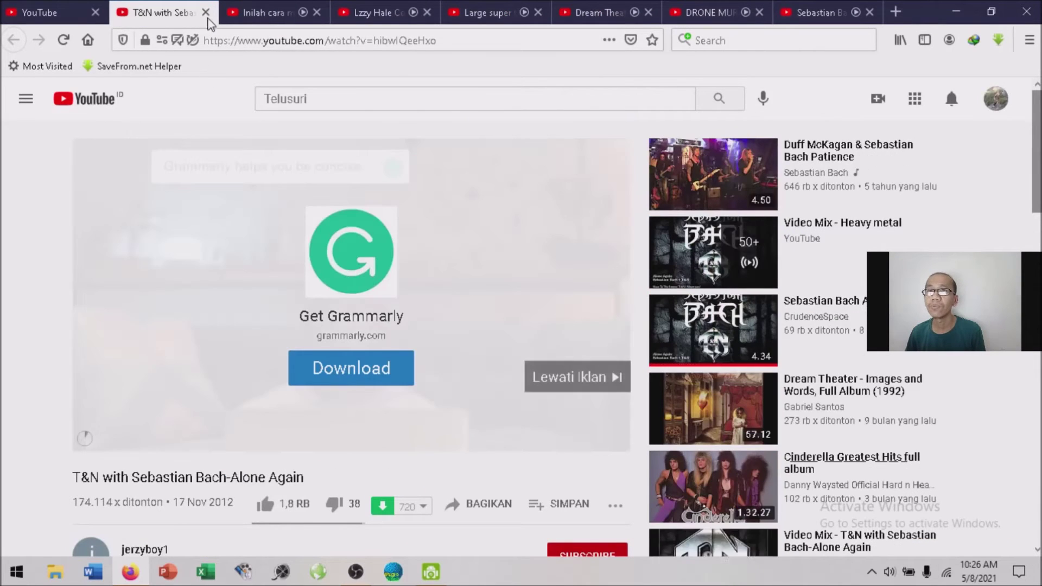
click(207, 15)
click(207, 15)
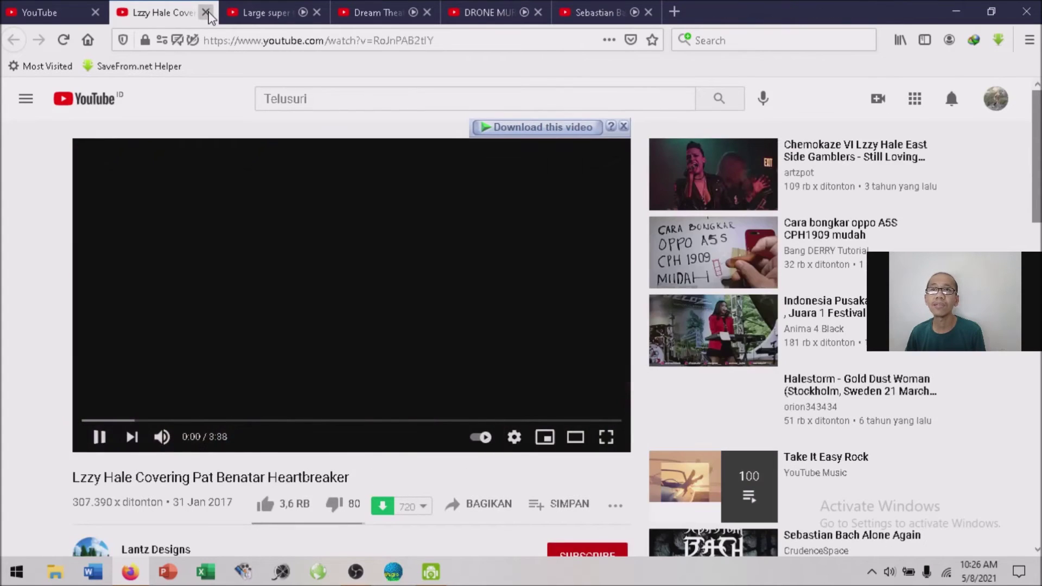
click(206, 15)
click(206, 15)
click(207, 15)
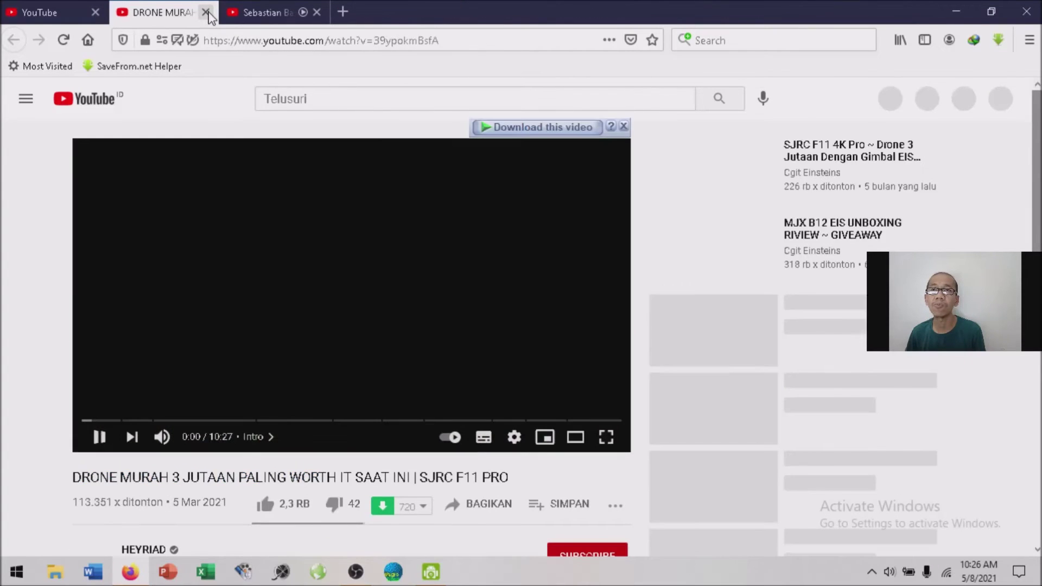
click(207, 13)
click(207, 13)
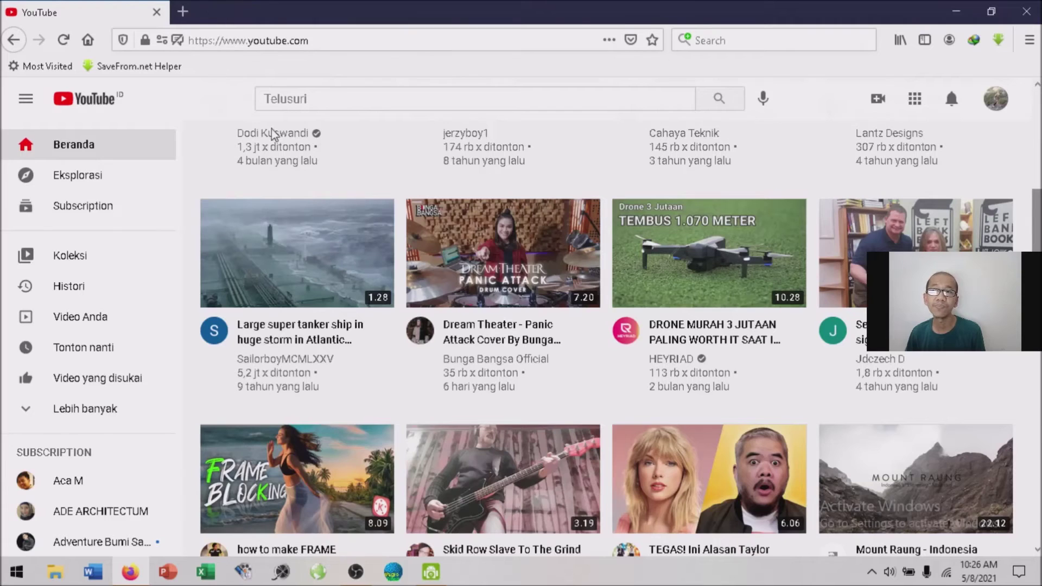
click(1035, 7)
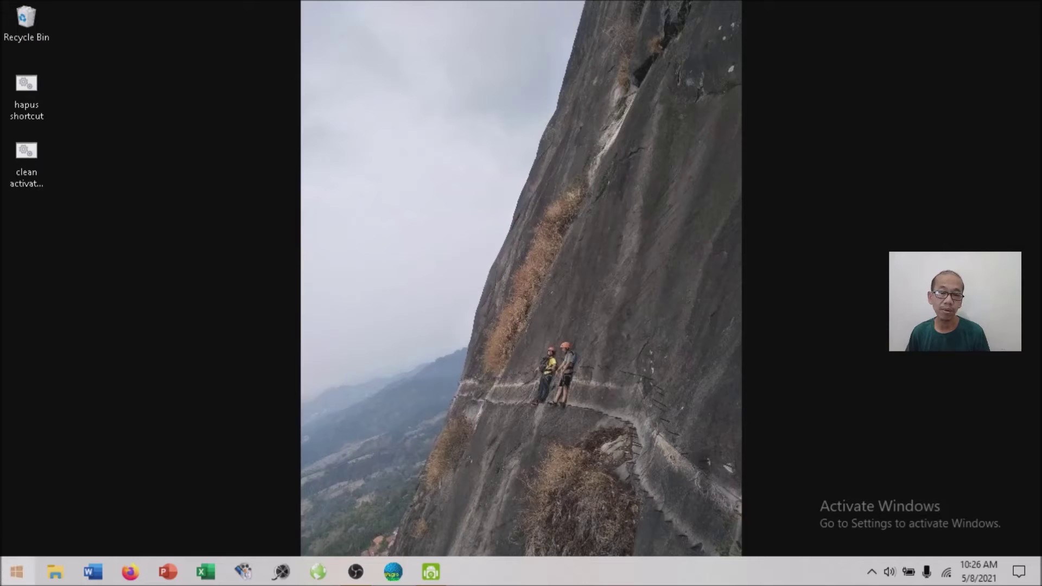
Step: Open the user account's temporary files folder by running the command %temp%
right_click(6, 576)
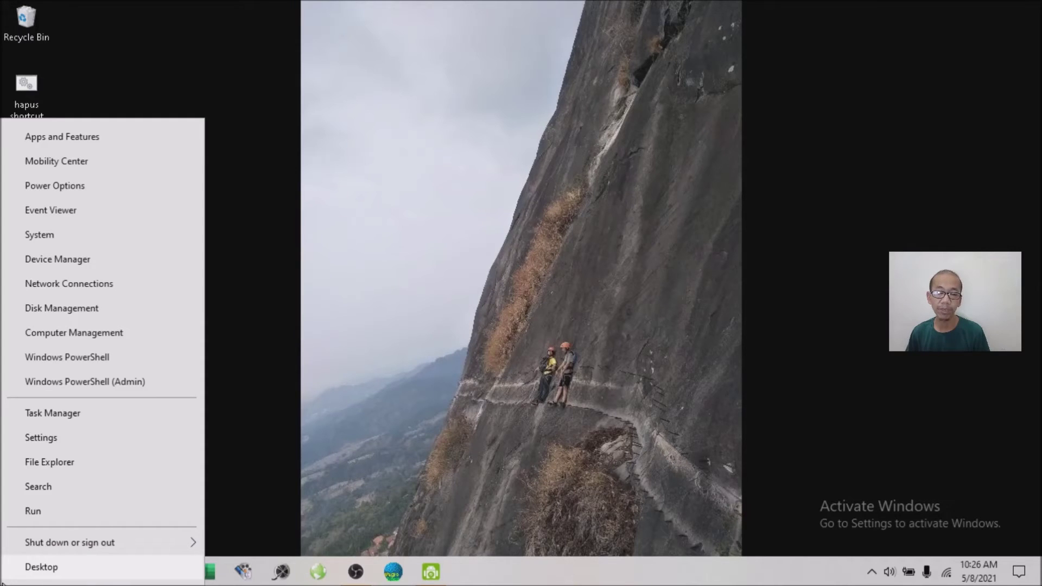
click(42, 518)
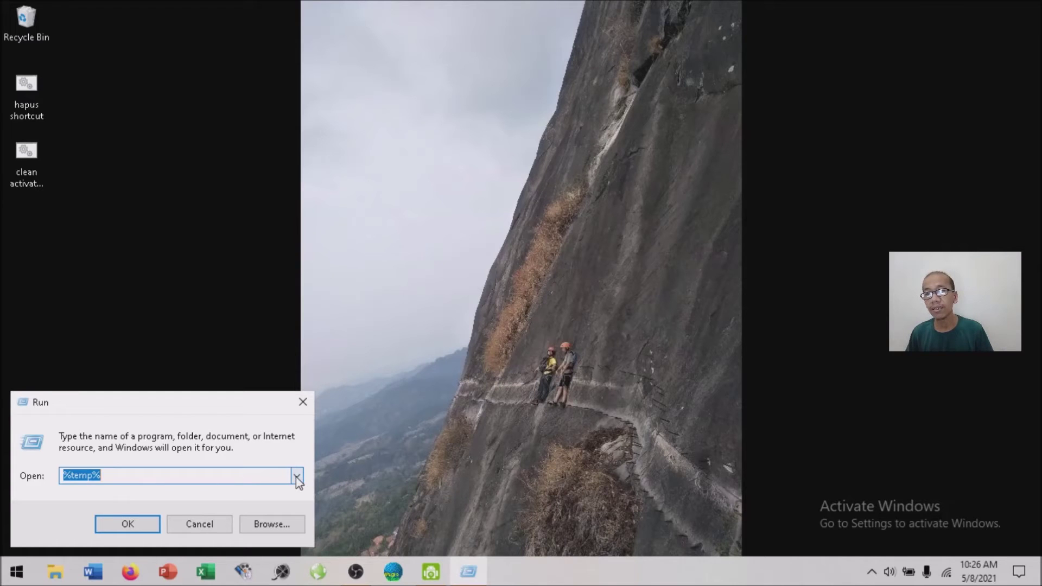
click(137, 476)
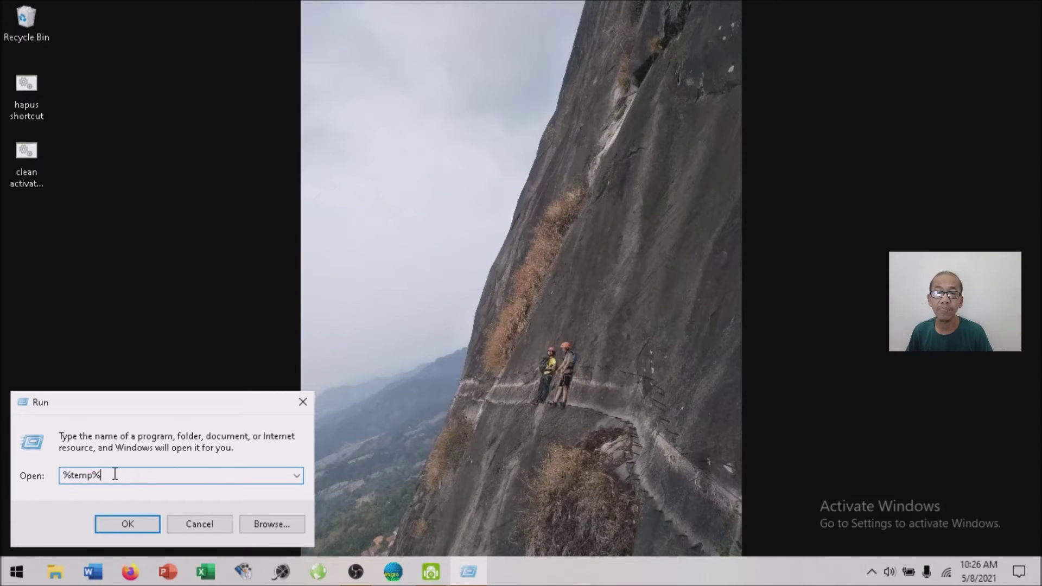
click(135, 526)
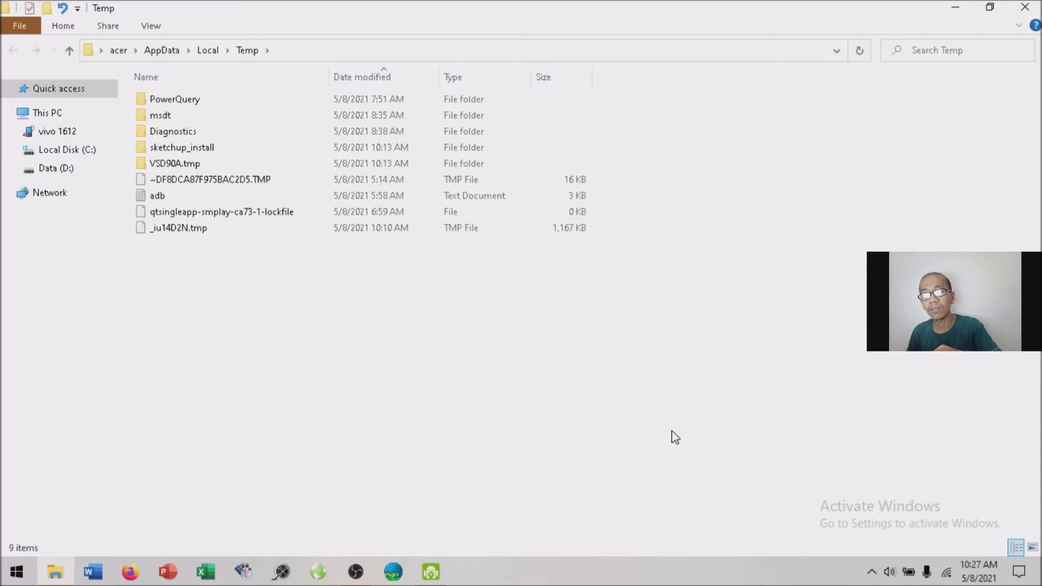
Step: Delete everything in the user's Temp folder, skipping files in use for all current items, and close the folder window
key(ctrl+a)
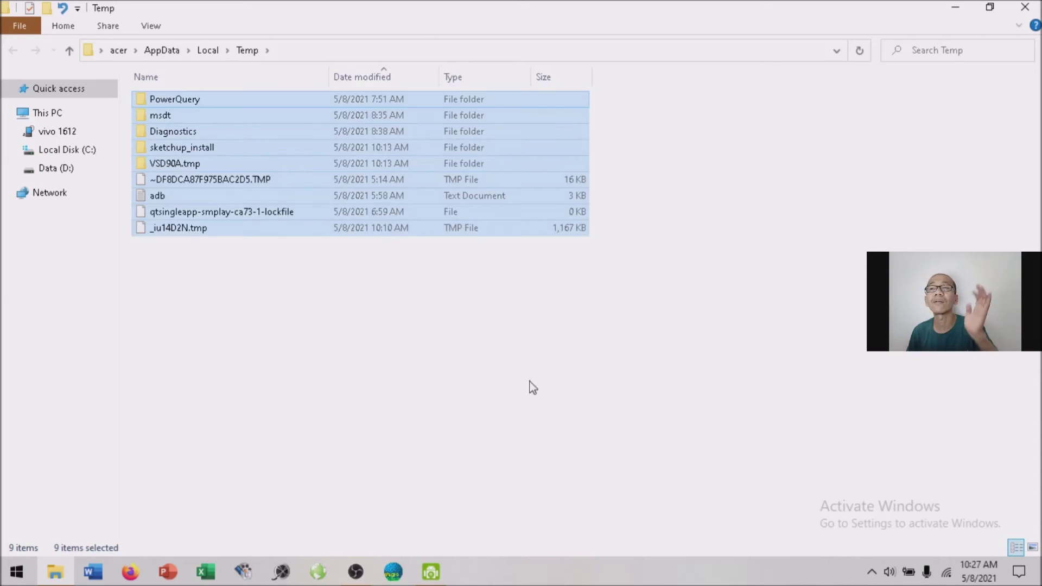
right_click(427, 218)
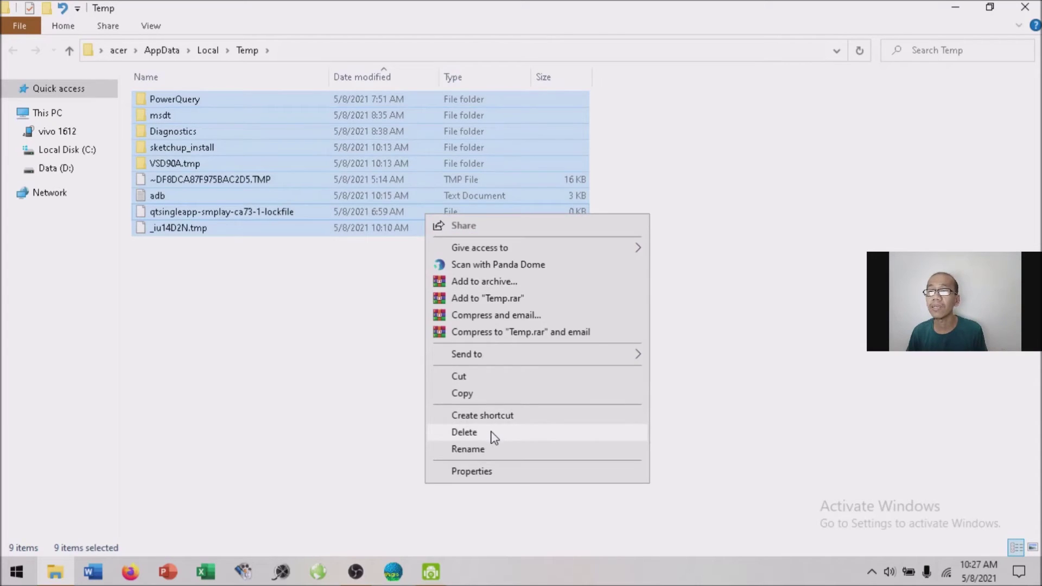
click(493, 433)
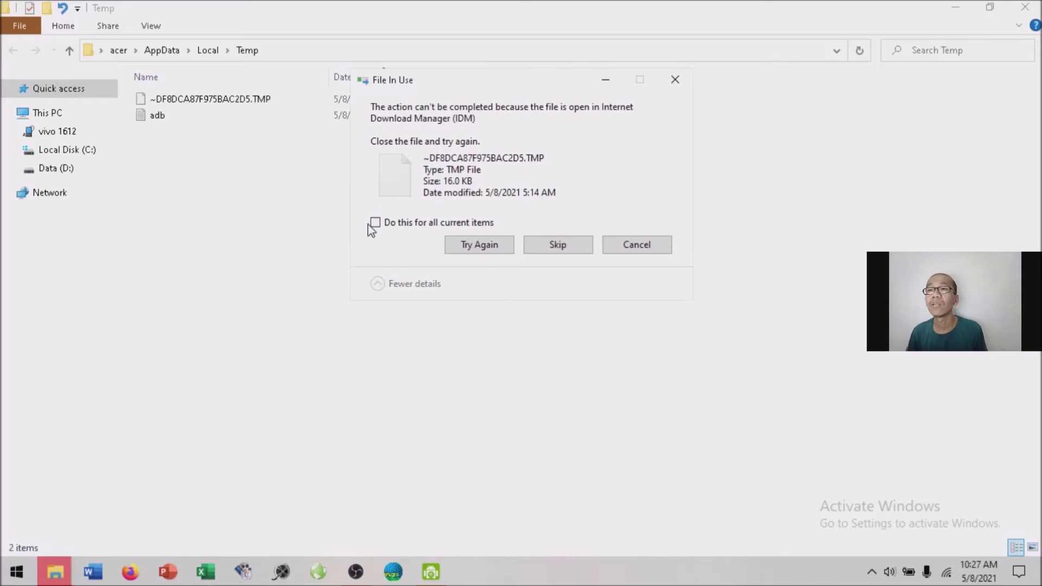
click(375, 222)
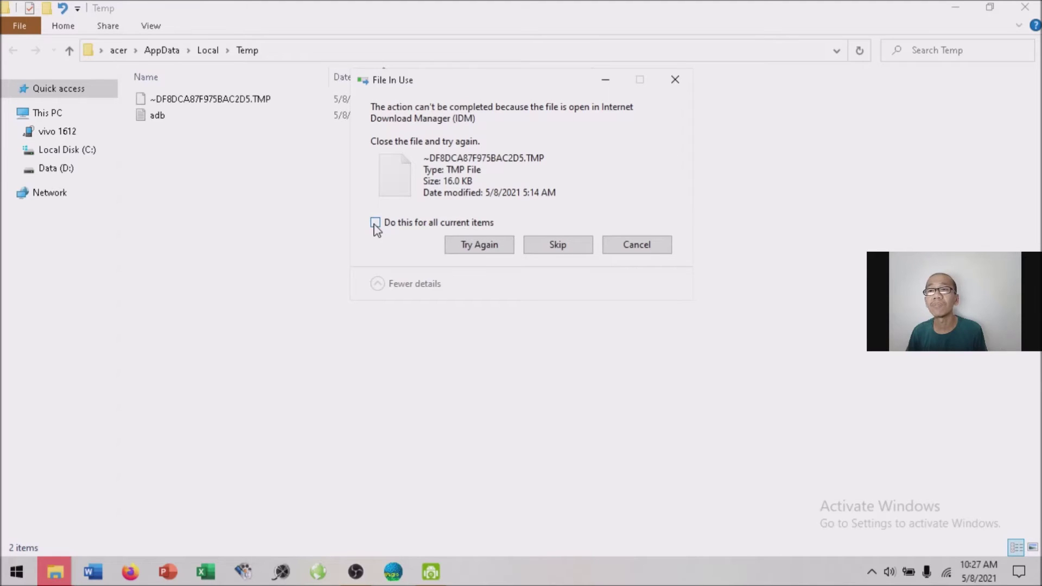
click(572, 251)
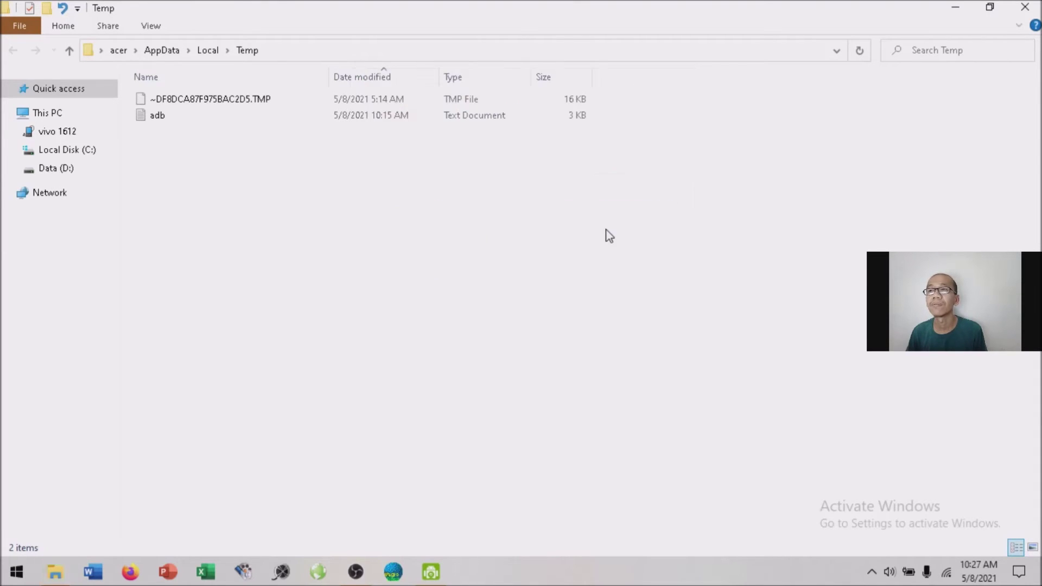
click(1025, 7)
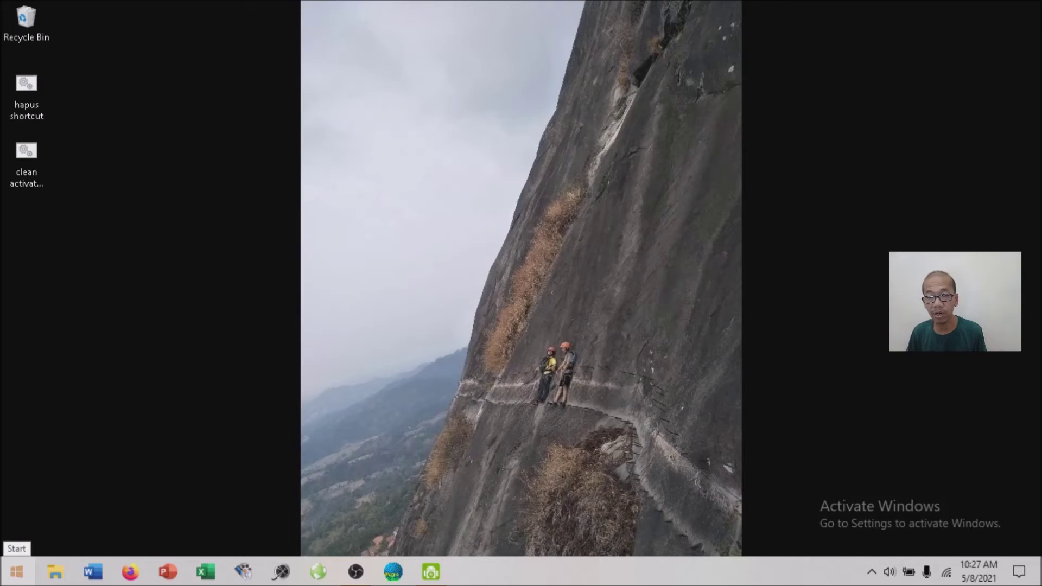
Step: Open the Windows Temp folder by running the command temp from the Run history
right_click(3, 580)
click(34, 509)
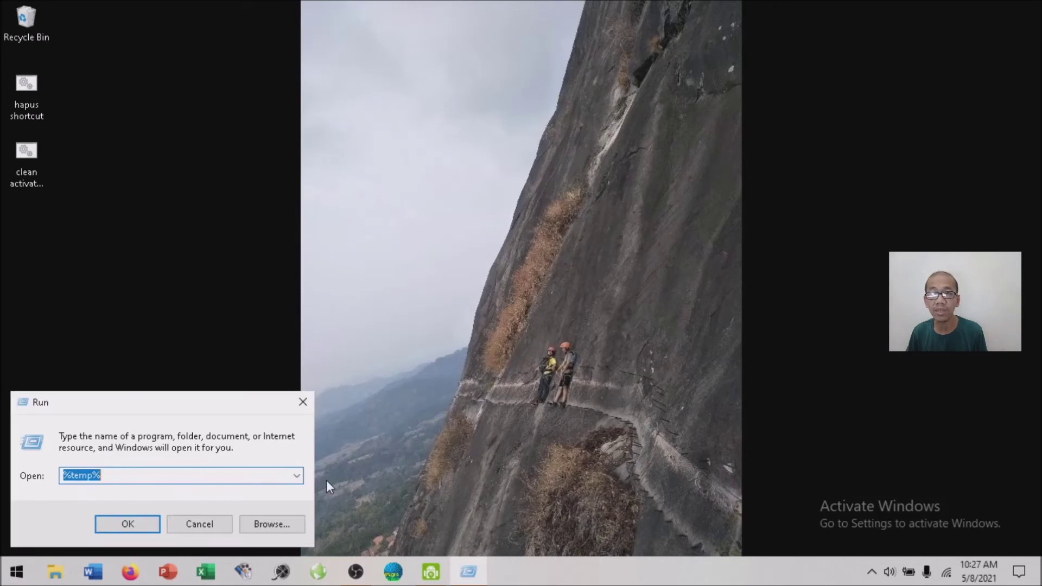
click(296, 476)
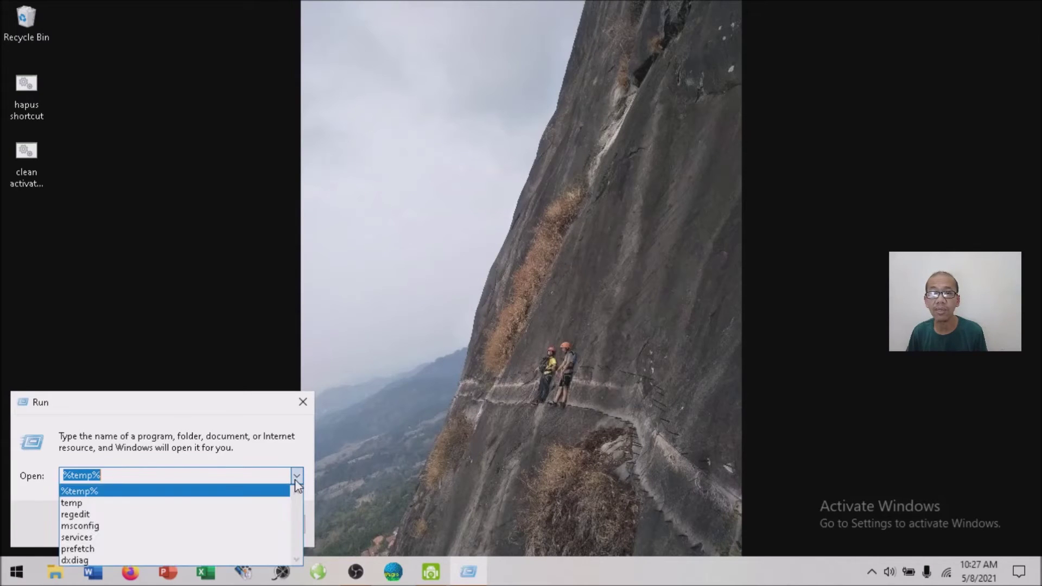
click(71, 503)
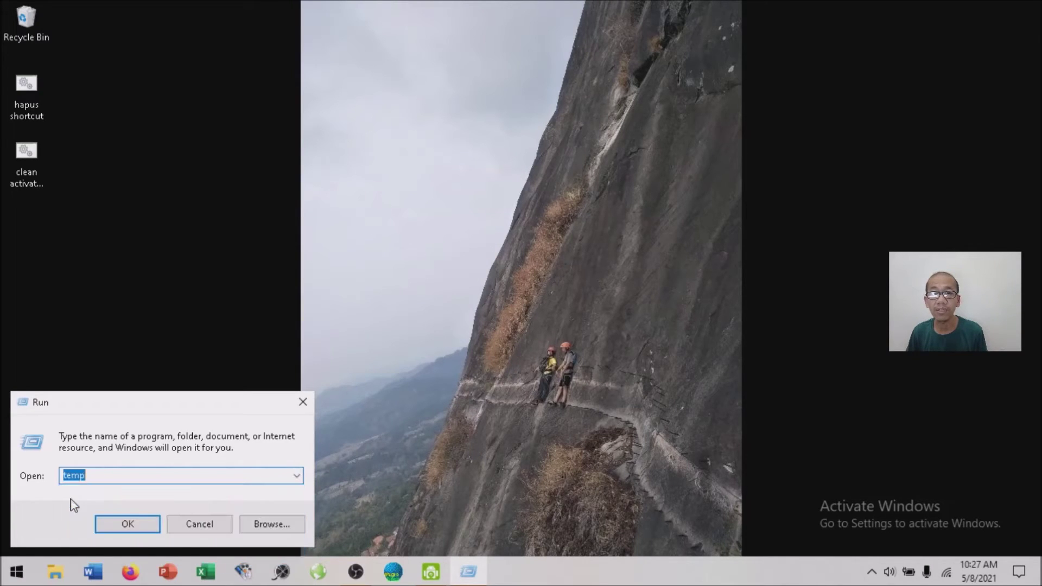
click(123, 476)
click(123, 527)
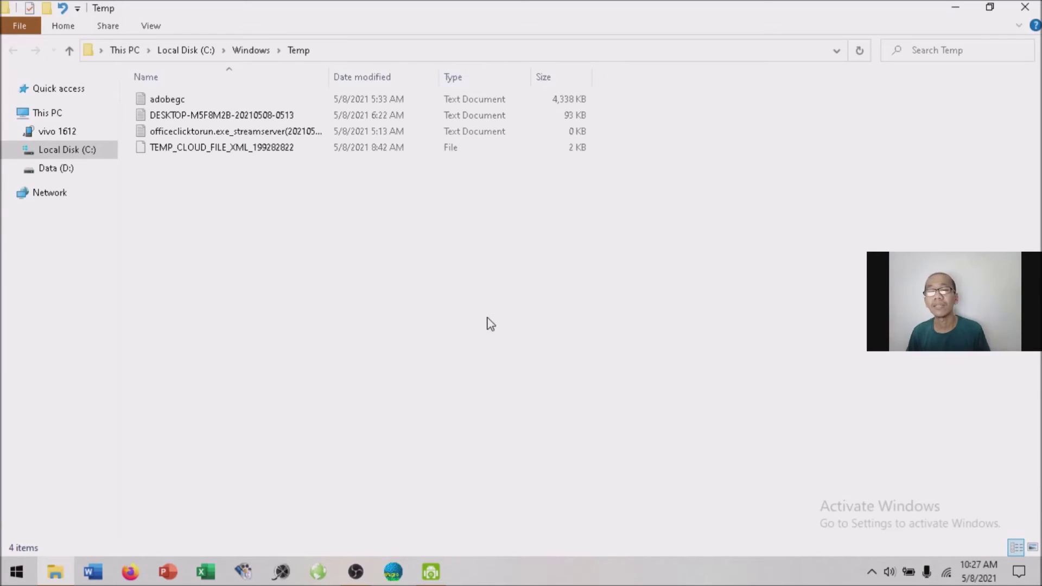
Step: Delete all files in the Windows Temp folder, skipping the ones in use, refresh the folder and close its window
key(ctrl+a)
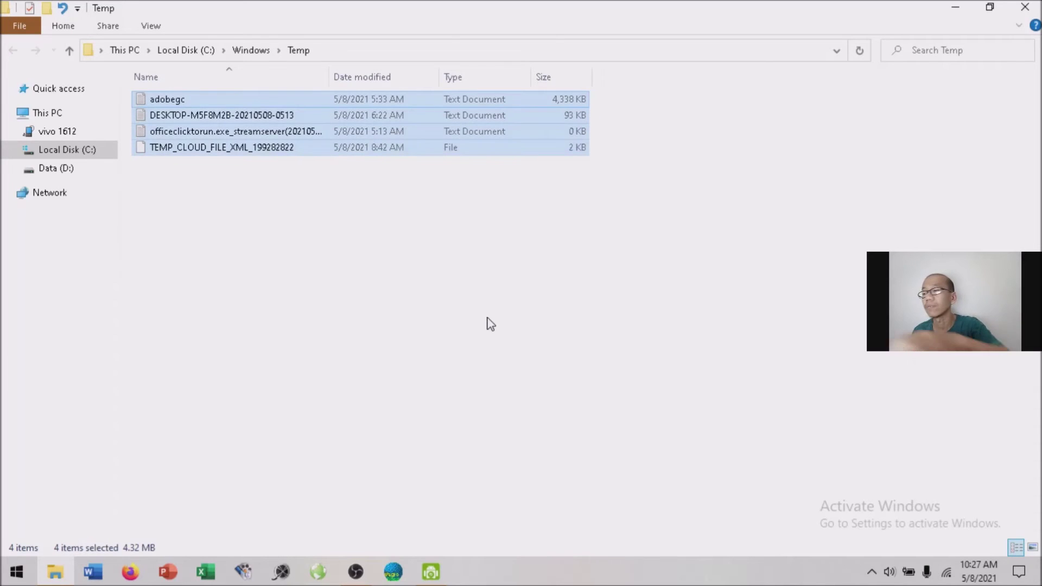
right_click(304, 122)
click(343, 318)
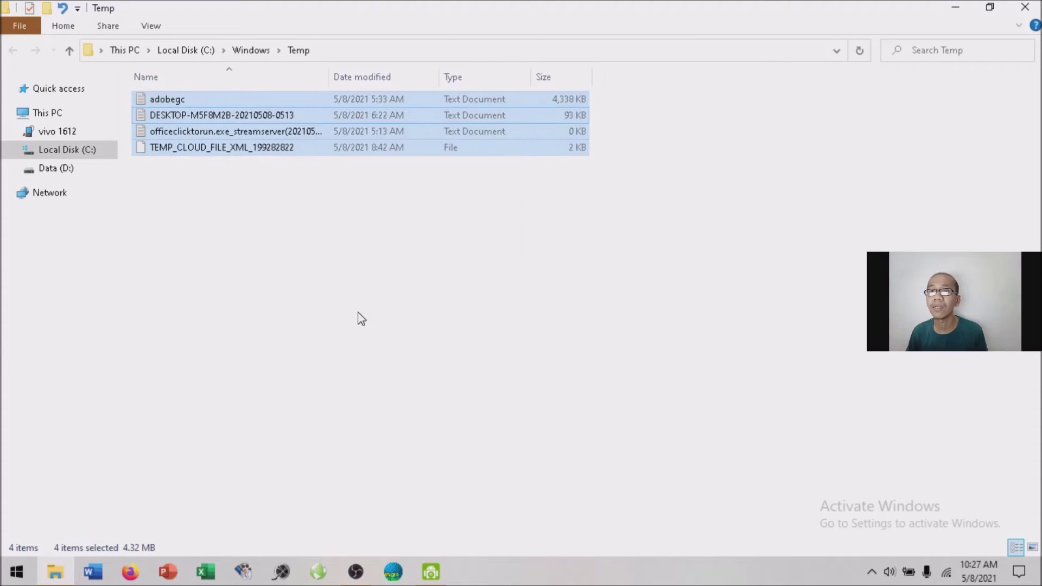
click(394, 225)
click(555, 245)
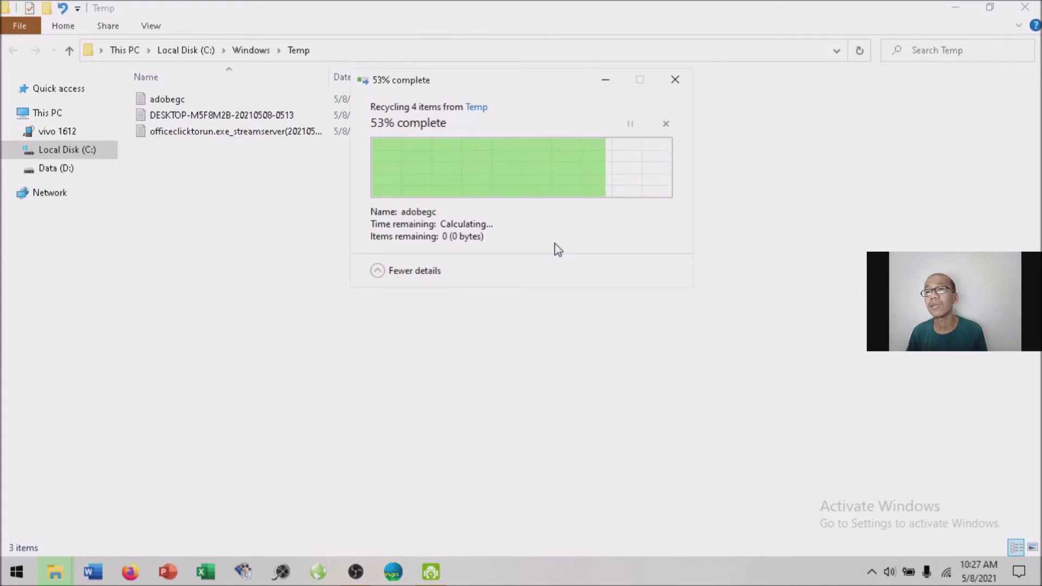
right_click(507, 392)
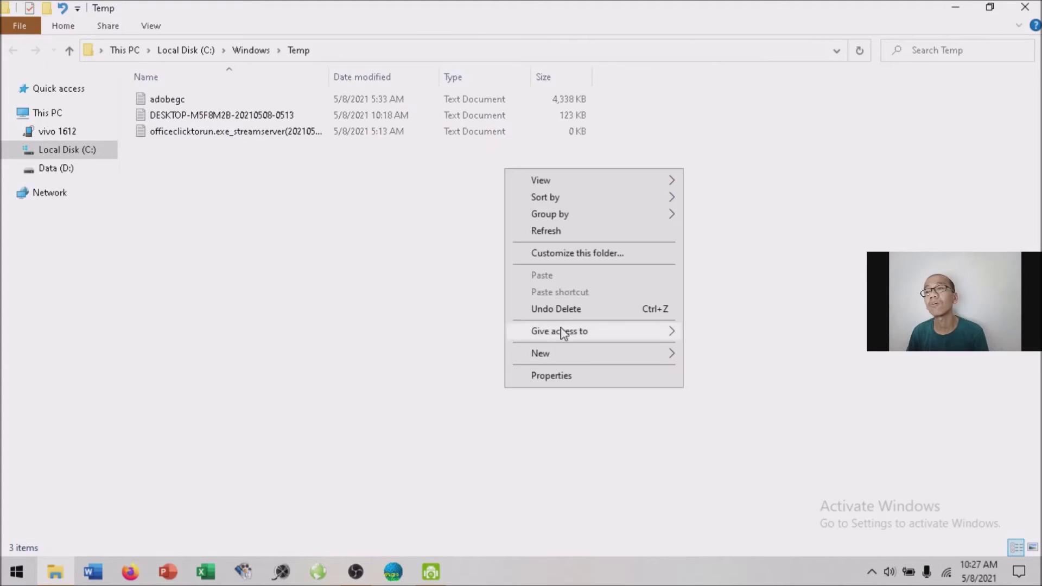
click(549, 237)
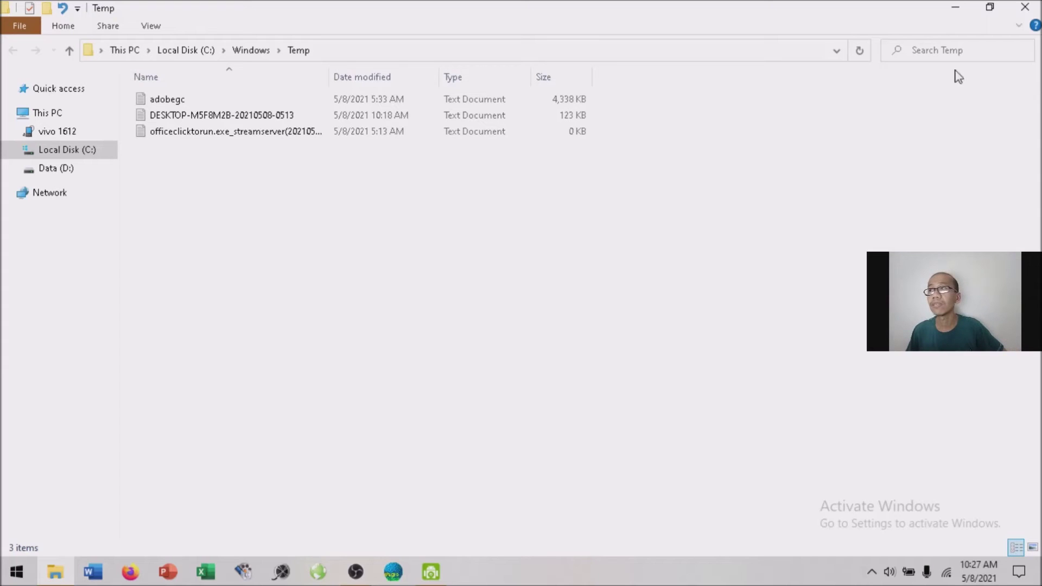
click(1026, 7)
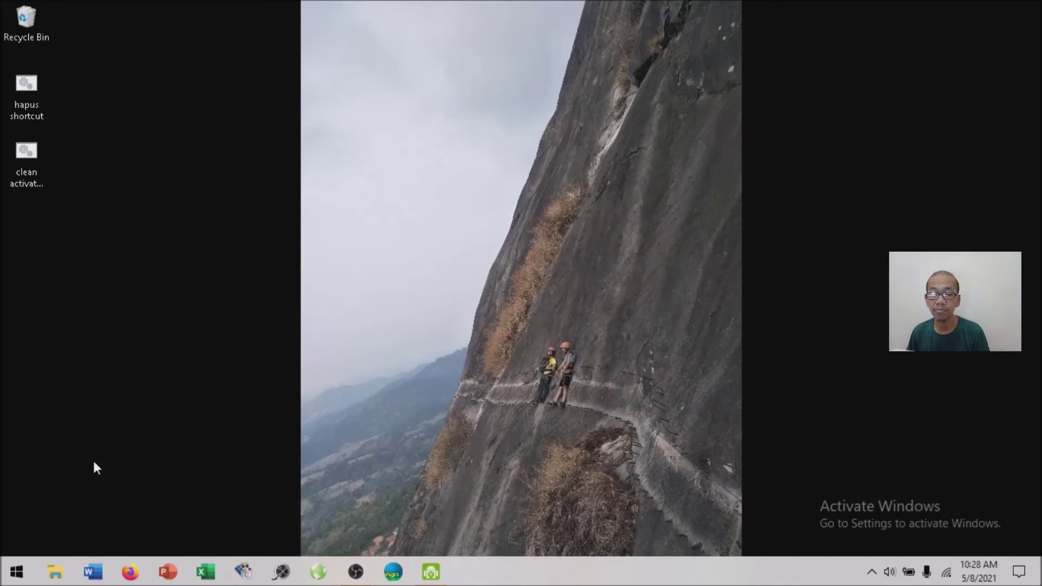
Step: Open Task Manager's startup programs list and review the AV Console, Windows Security notification icon and Internet Download Manager entries
right_click(16, 572)
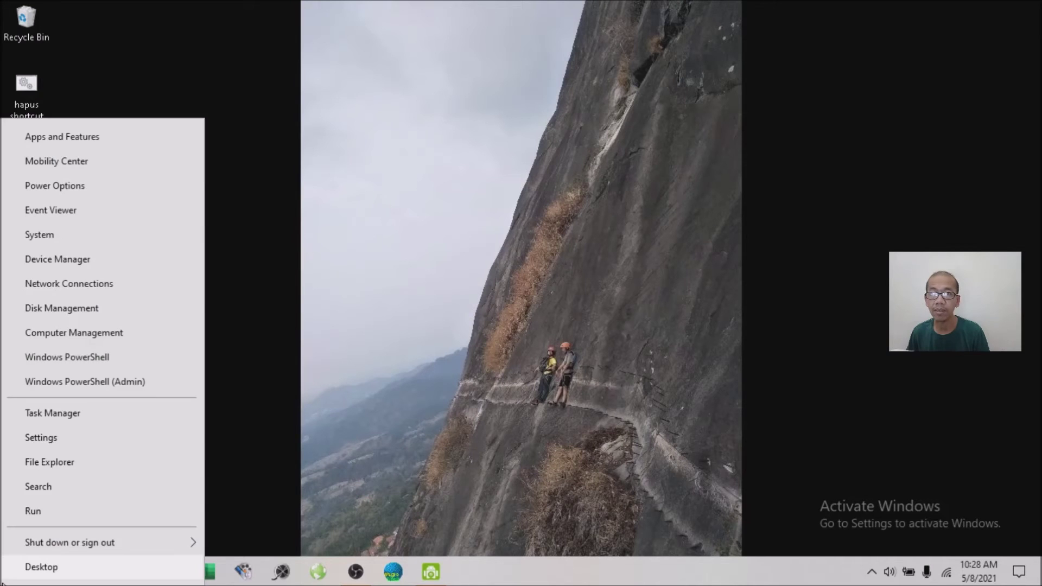
click(76, 415)
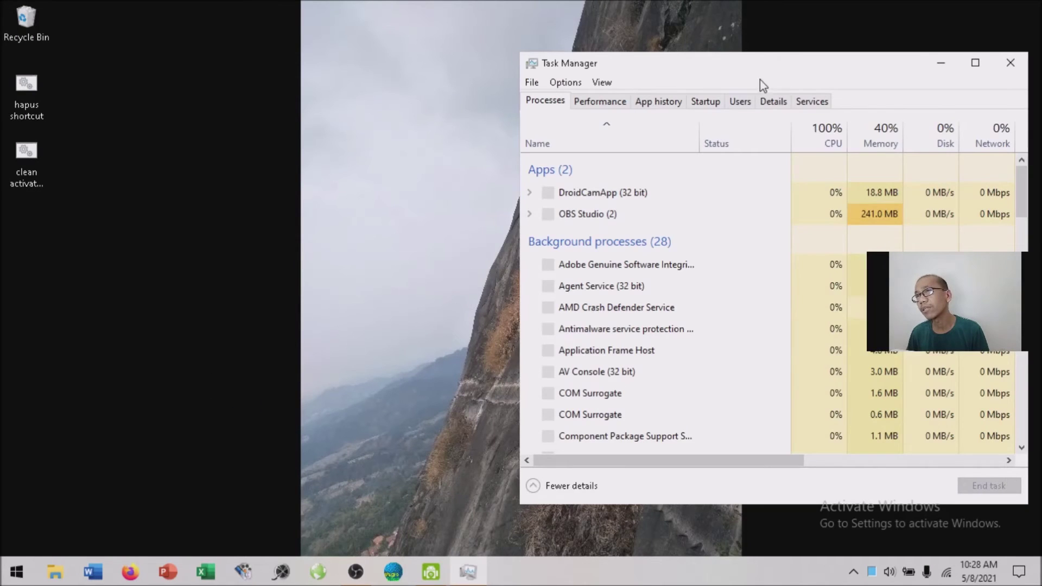
drag(760, 60, 302, 90)
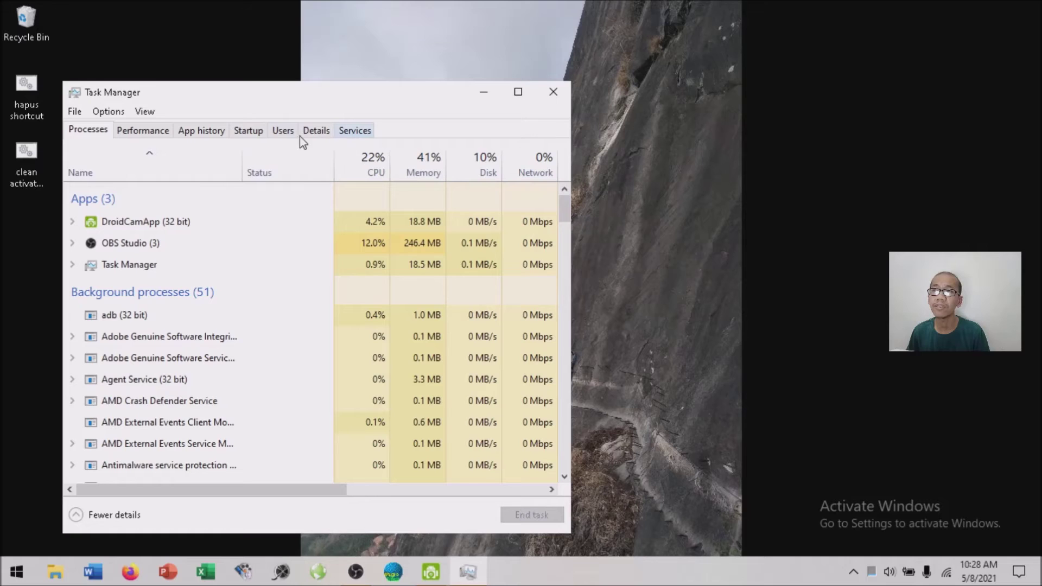
click(245, 135)
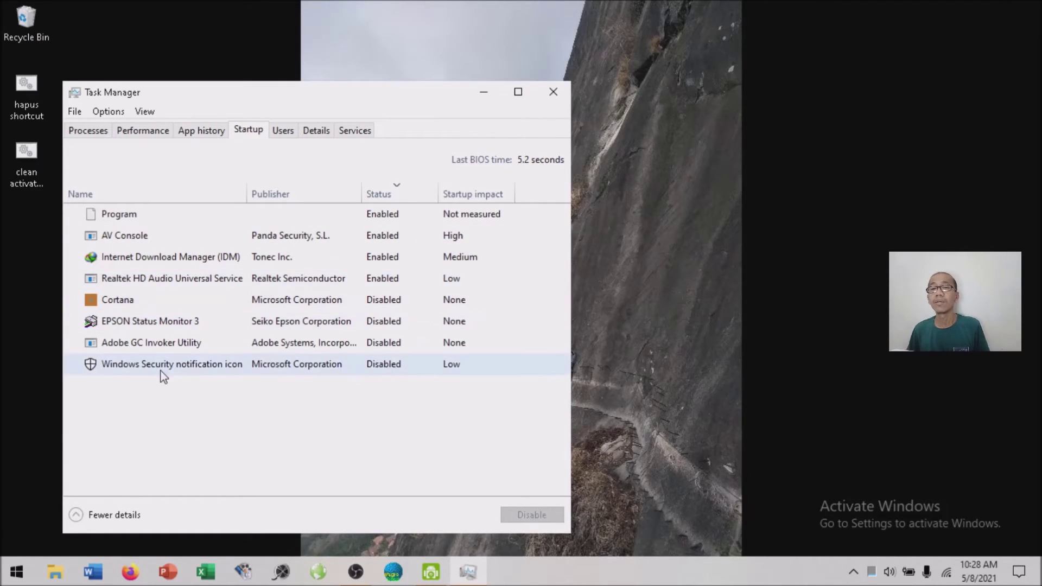
click(138, 238)
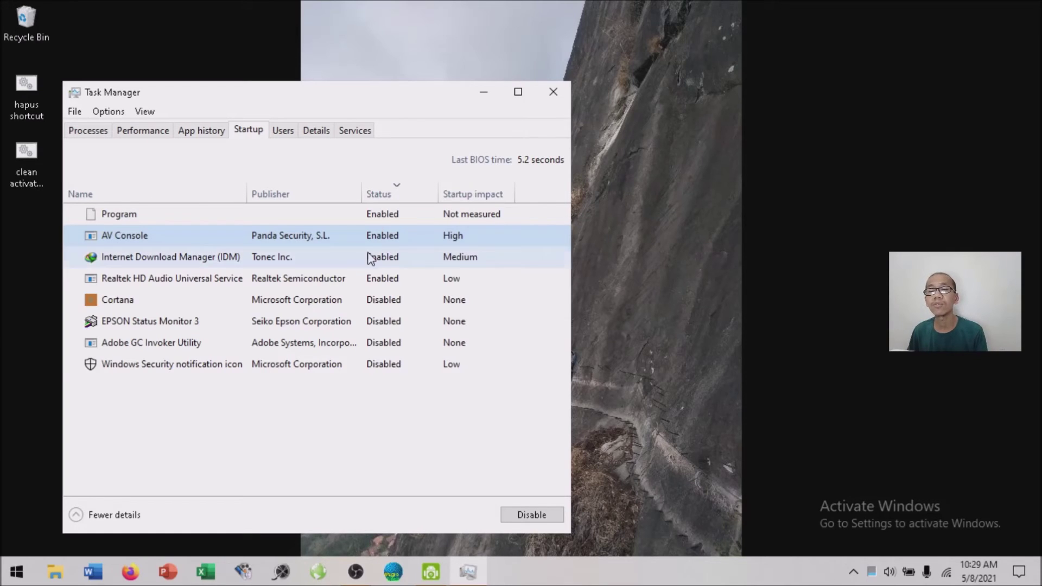
click(218, 366)
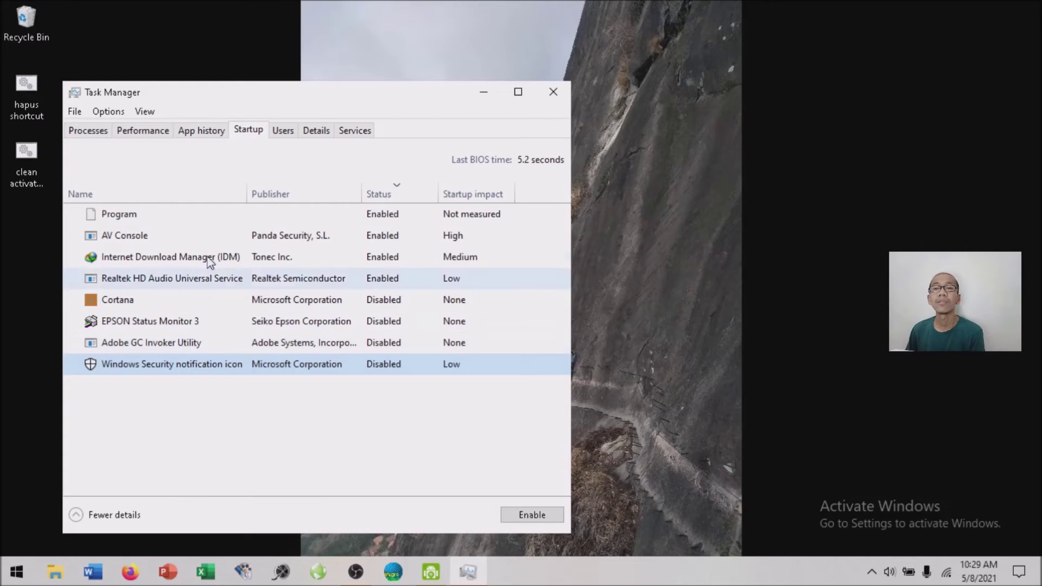
click(121, 264)
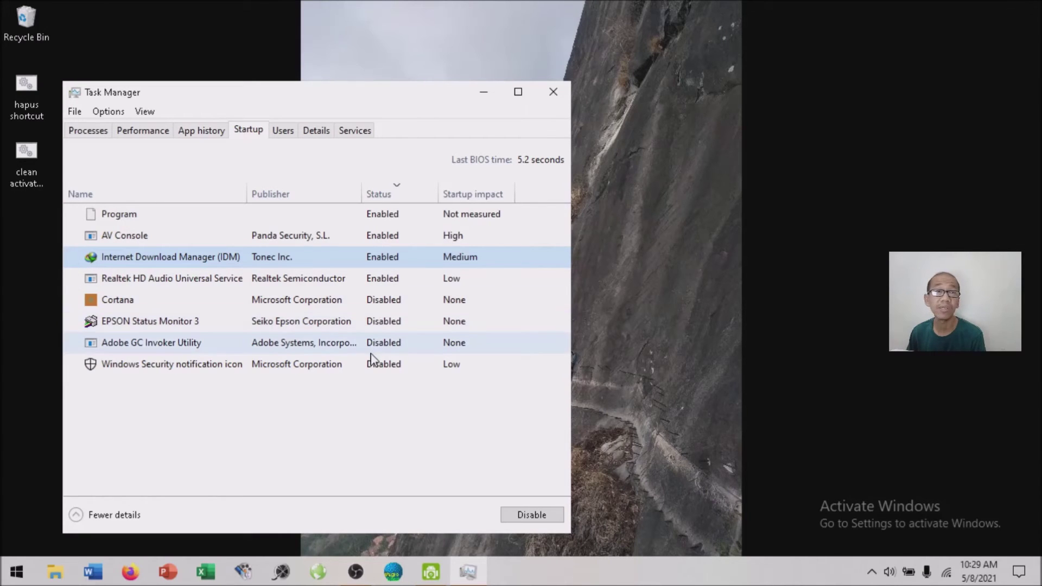
Step: Disable AV Console from launching at Windows startup
click(381, 240)
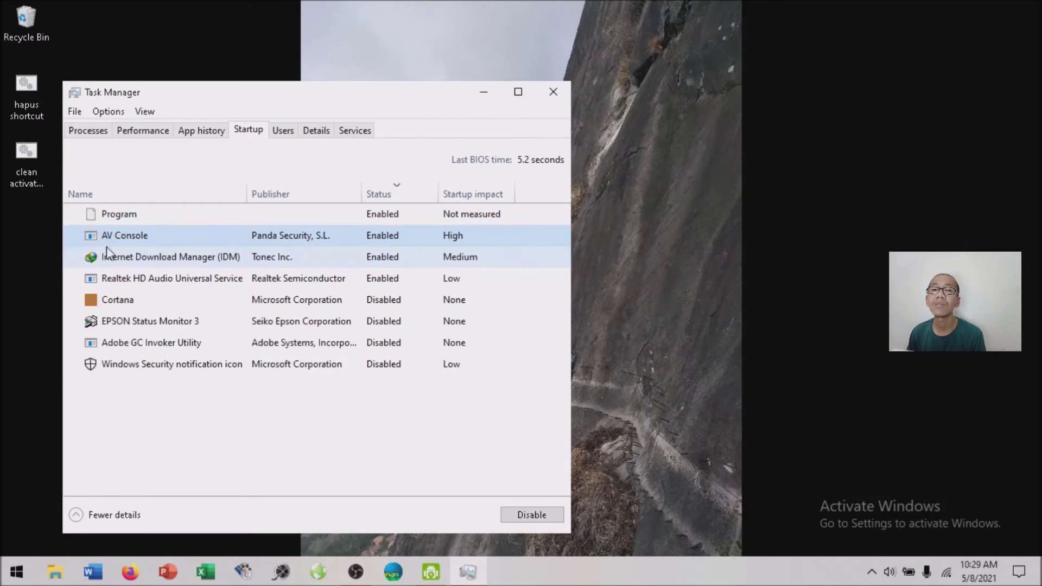
right_click(379, 235)
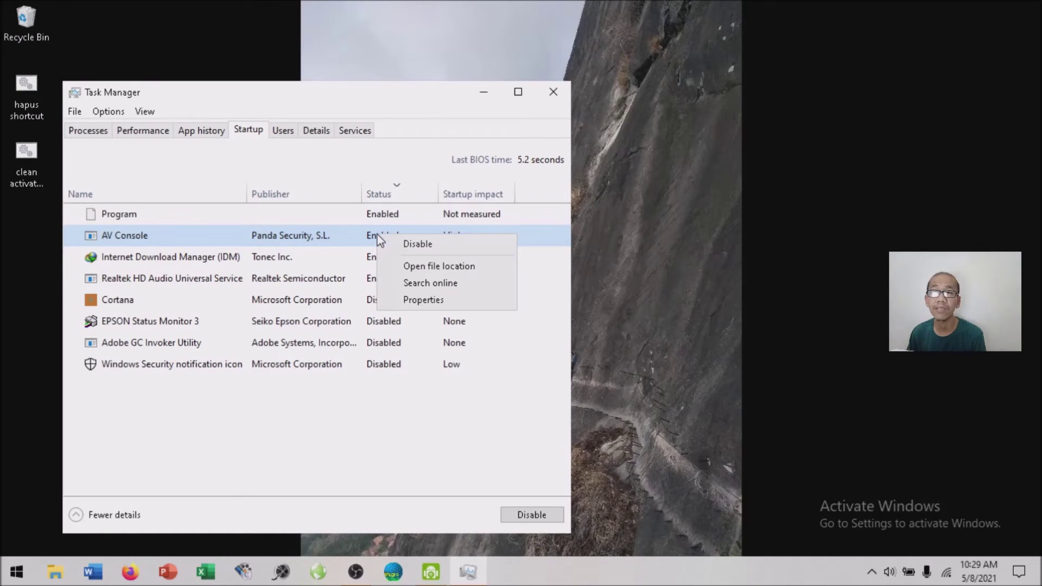
click(410, 247)
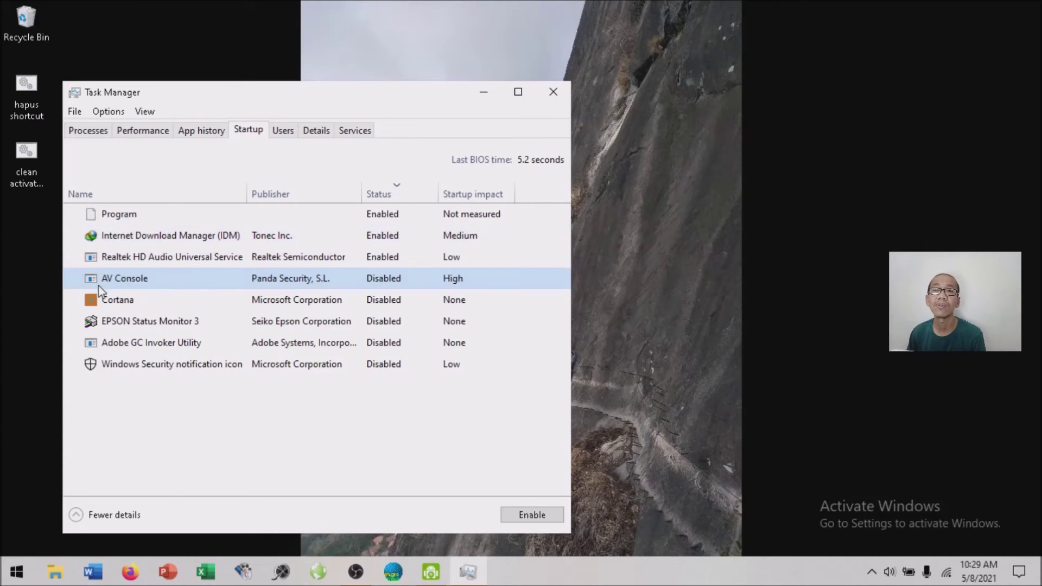
Step: Enable AV Console again as a startup program and close Task Manager
right_click(379, 288)
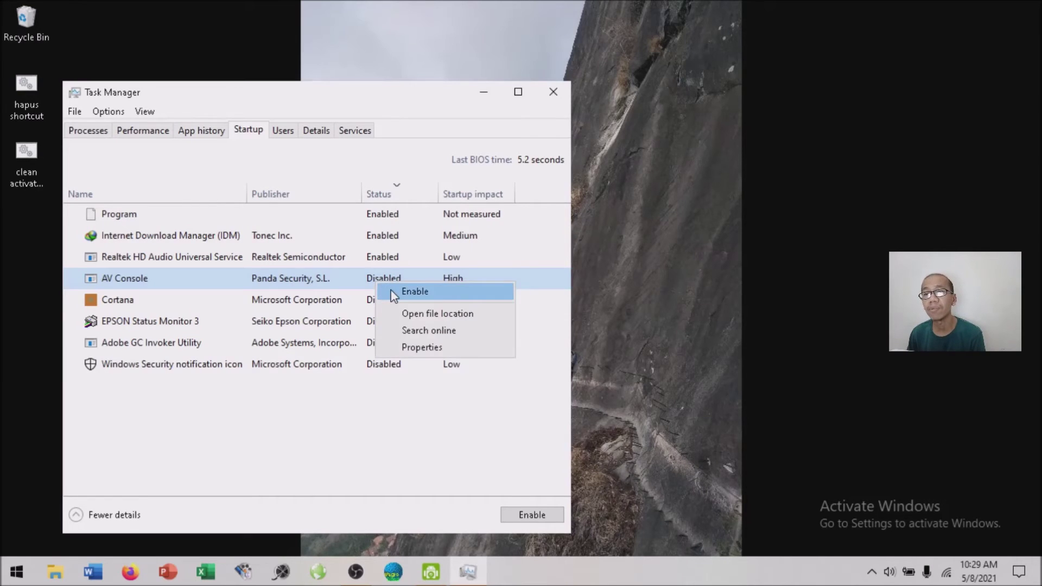
click(395, 295)
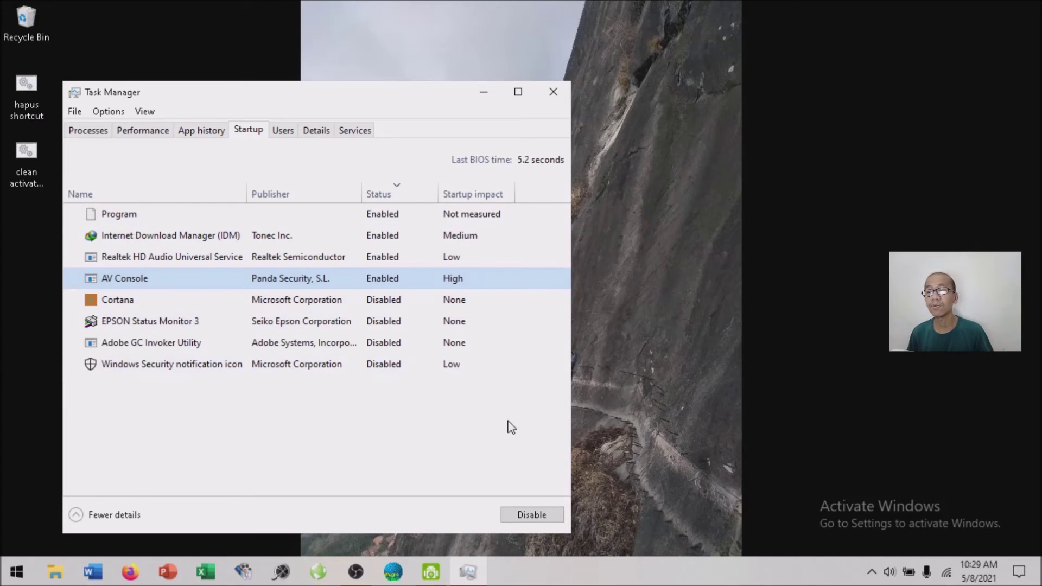
click(560, 92)
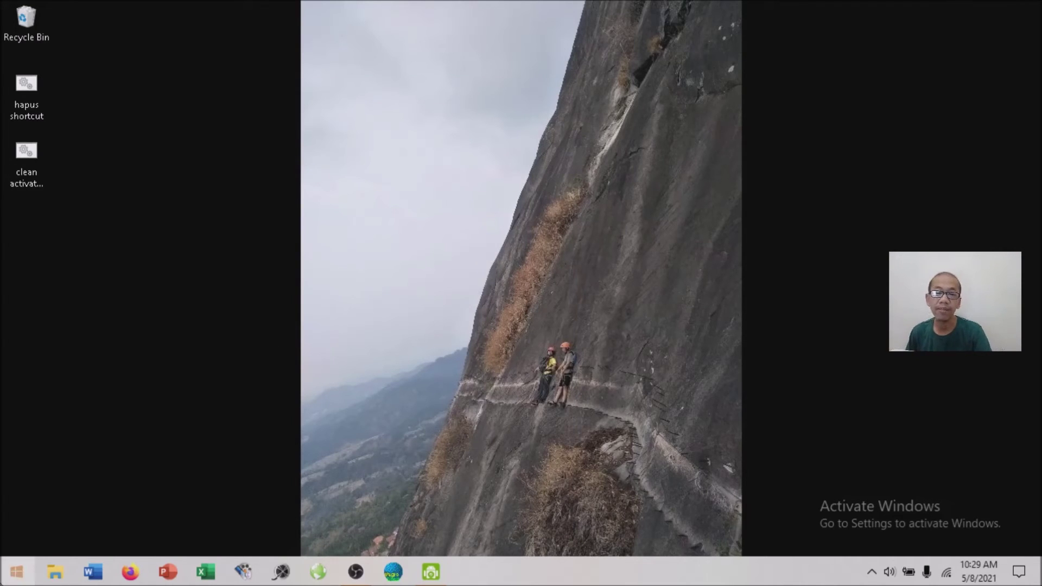
Step: Open the properties of Local Disk (C:) in File Explorer and start Disk Cleanup for that drive
right_click(55, 572)
click(56, 523)
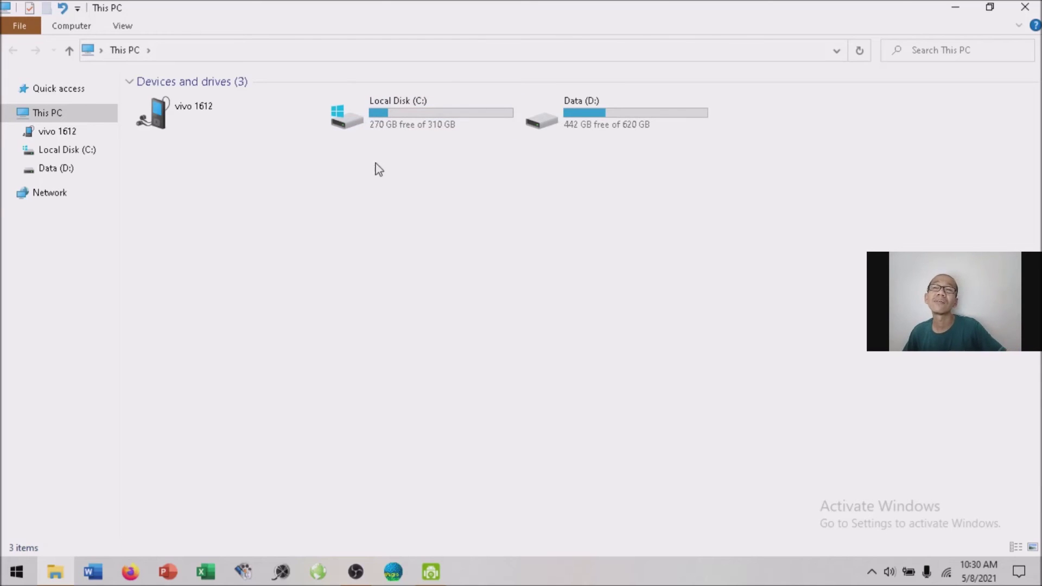
mouse_move(389, 120)
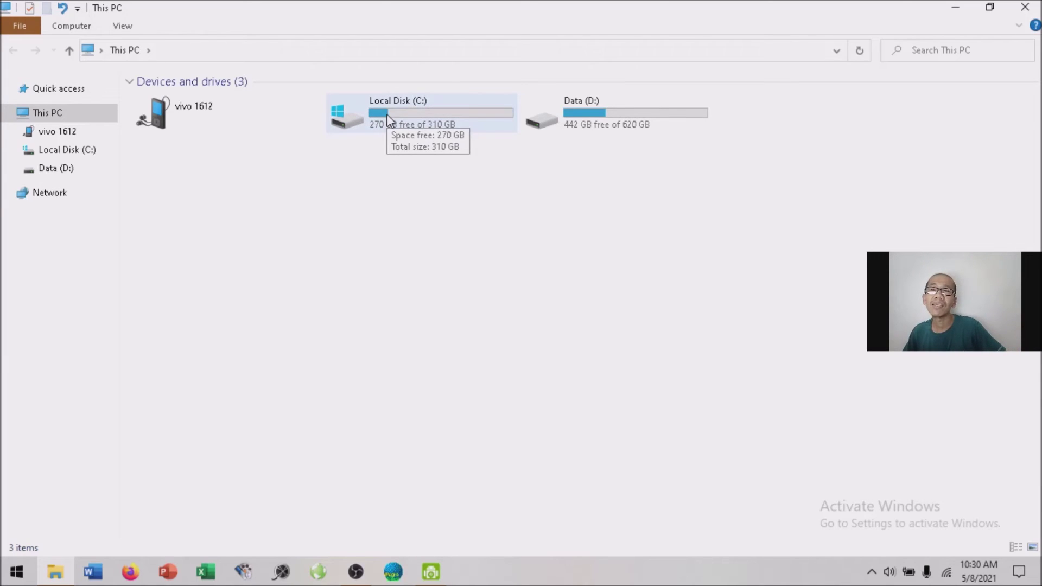
right_click(388, 120)
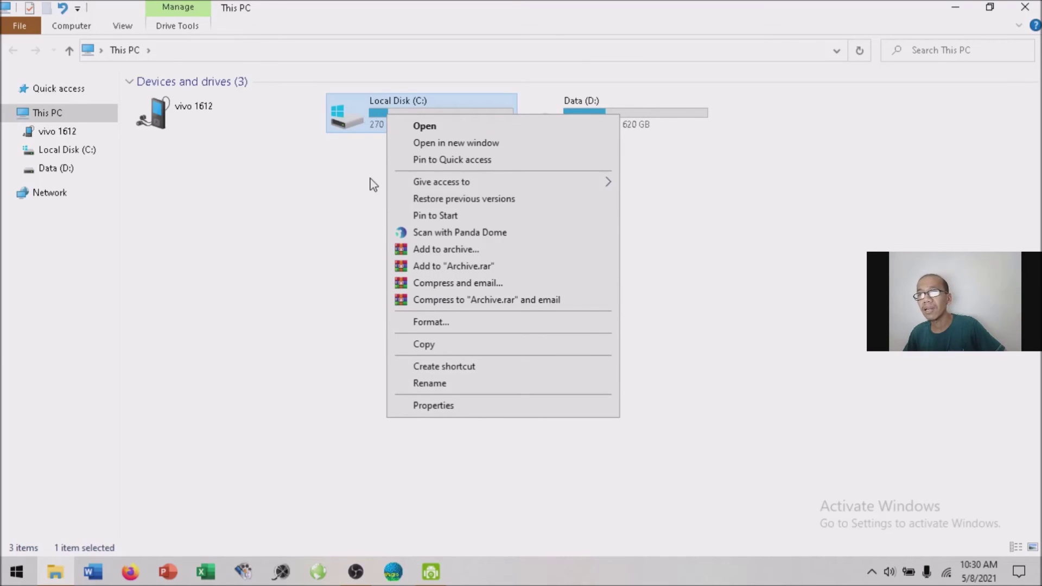
click(431, 406)
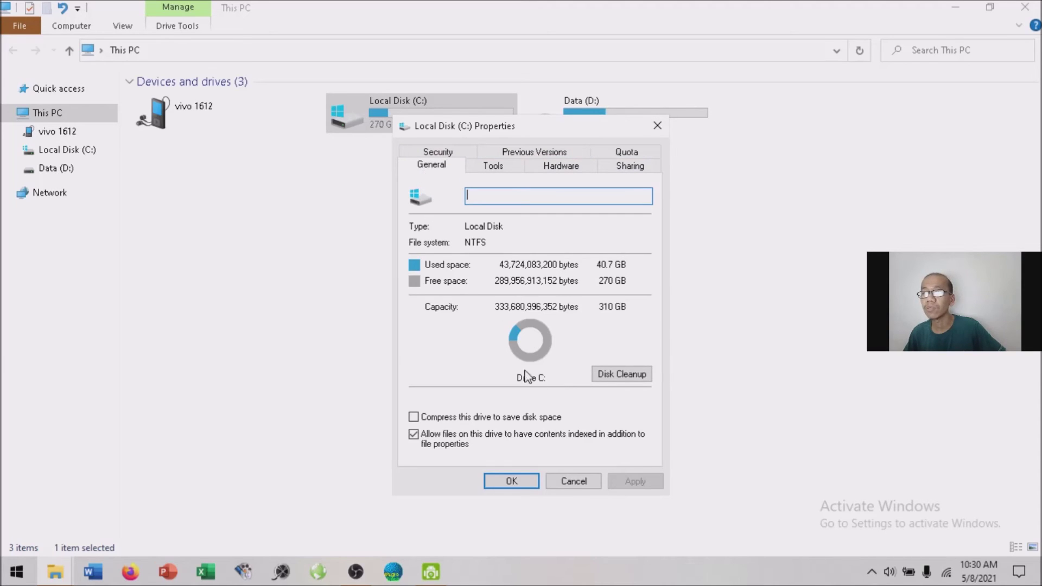
click(628, 380)
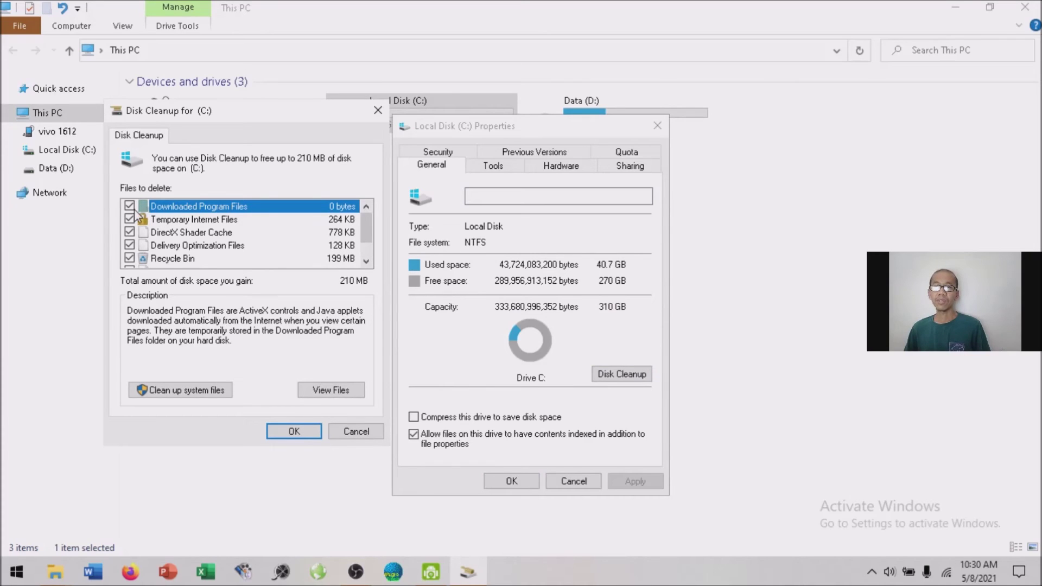
Step: Review the file categories offered for deletion and rescan drive C with system files included
click(205, 220)
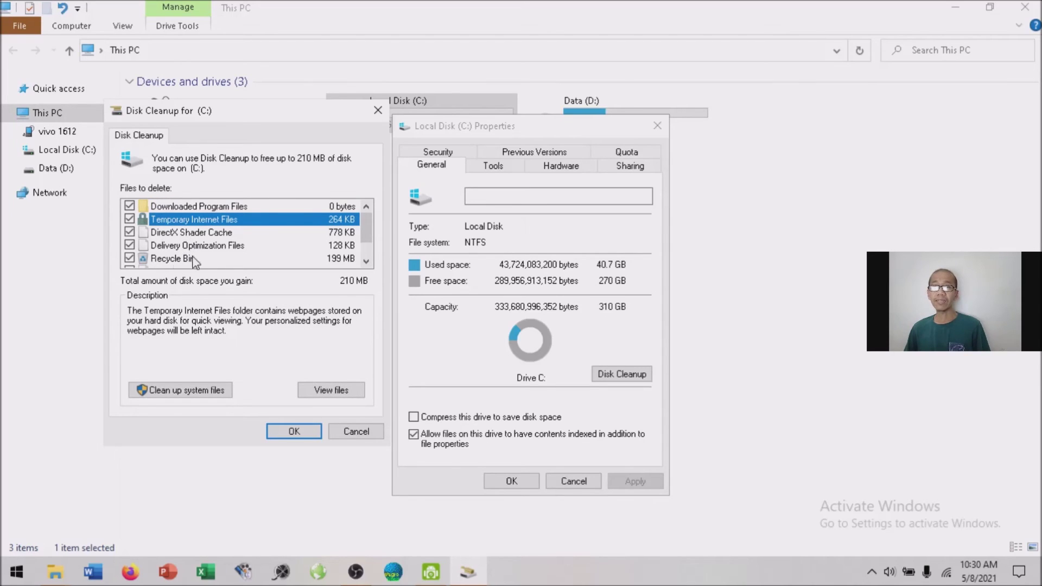
click(366, 262)
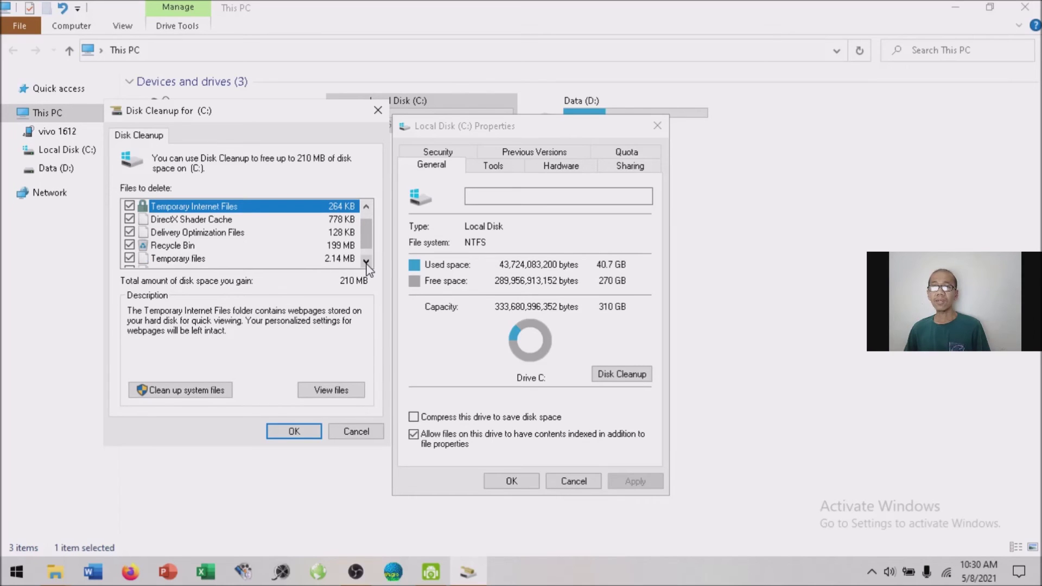
click(367, 263)
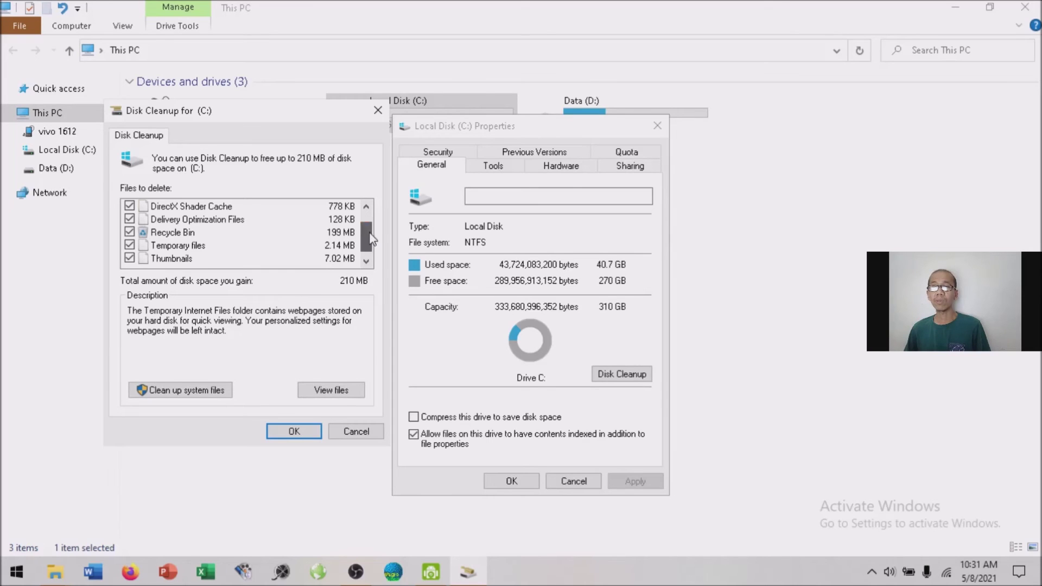
scroll(360, 204, up, 1)
scroll(364, 228, down, 1)
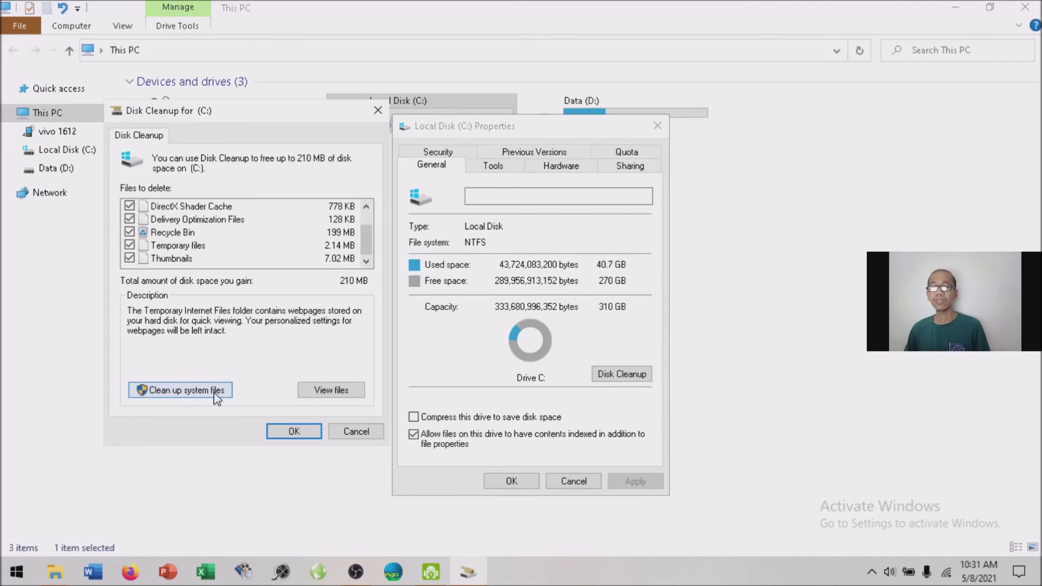
click(195, 392)
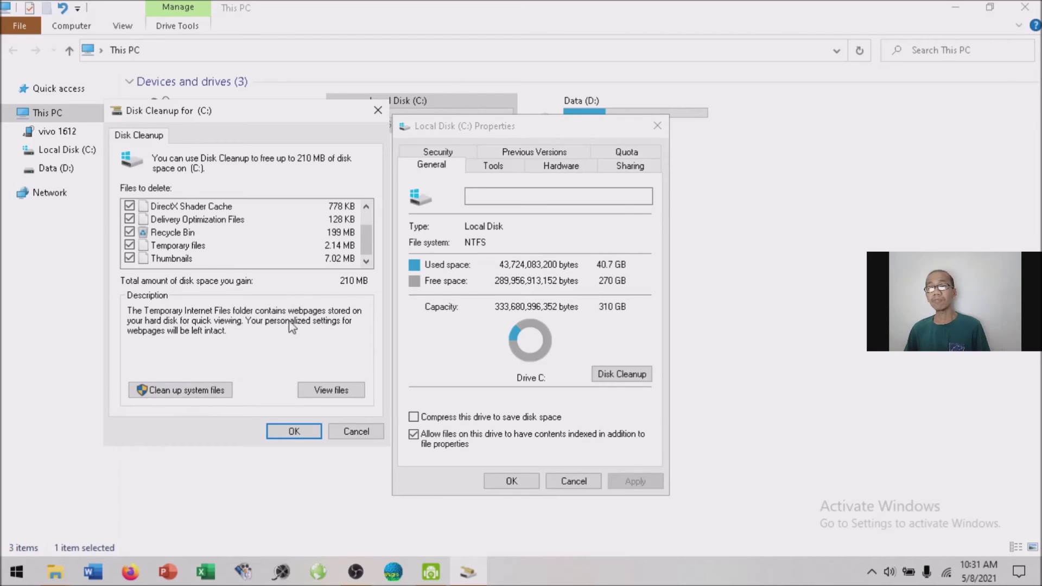
click(185, 391)
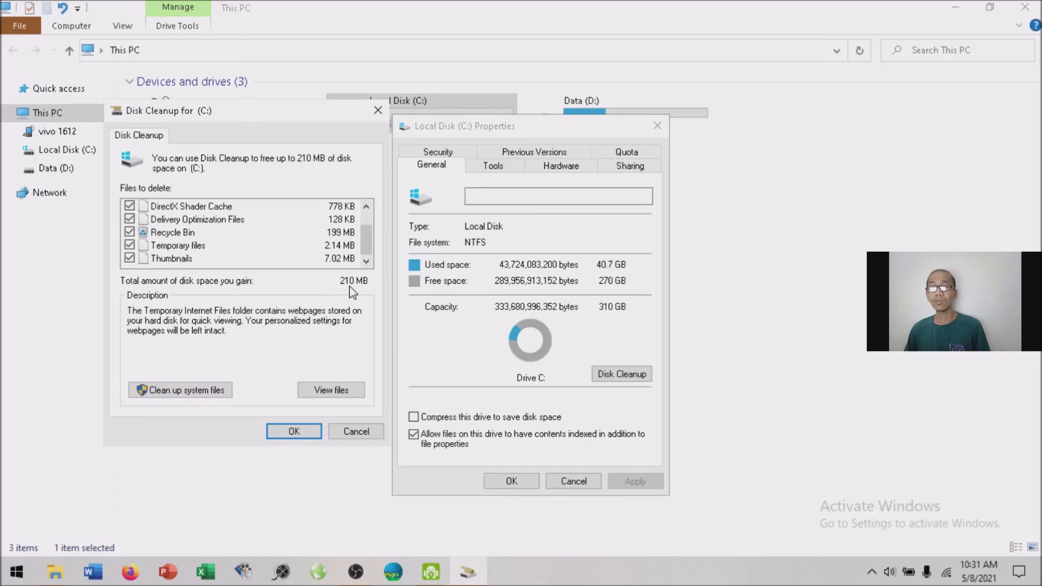
click(197, 391)
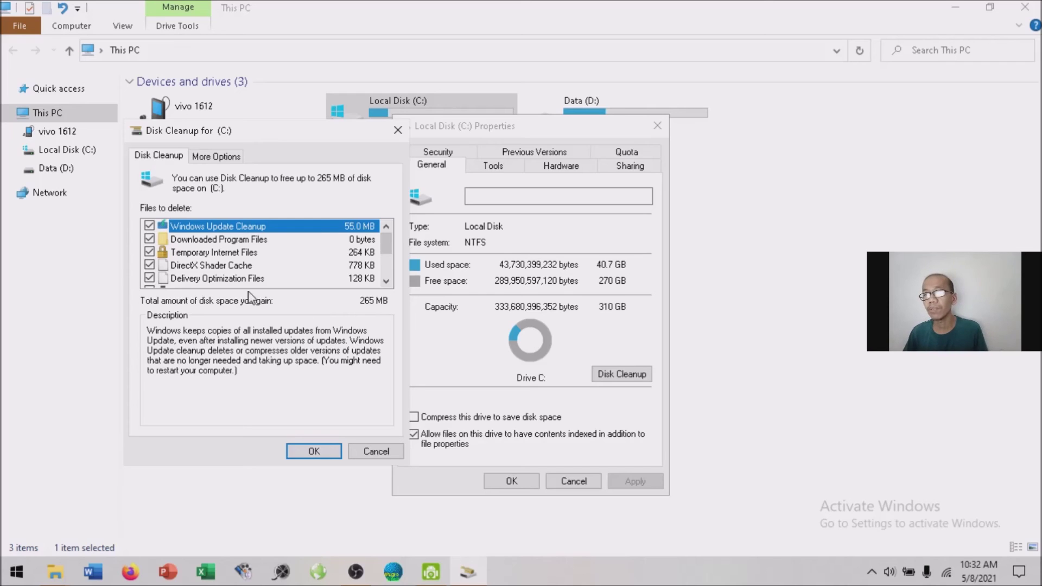
Step: Permanently delete all the checked file categories on drive C, including Windows Update Cleanup
mouse_move(384, 239)
mouse_down()
mouse_move(388, 282)
mouse_move(391, 244)
mouse_up()
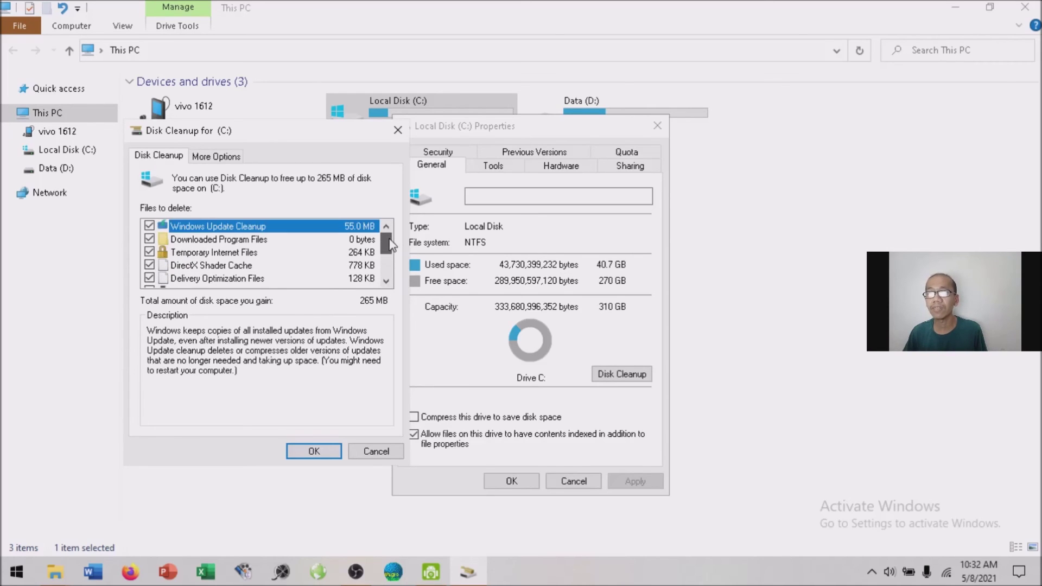
click(324, 450)
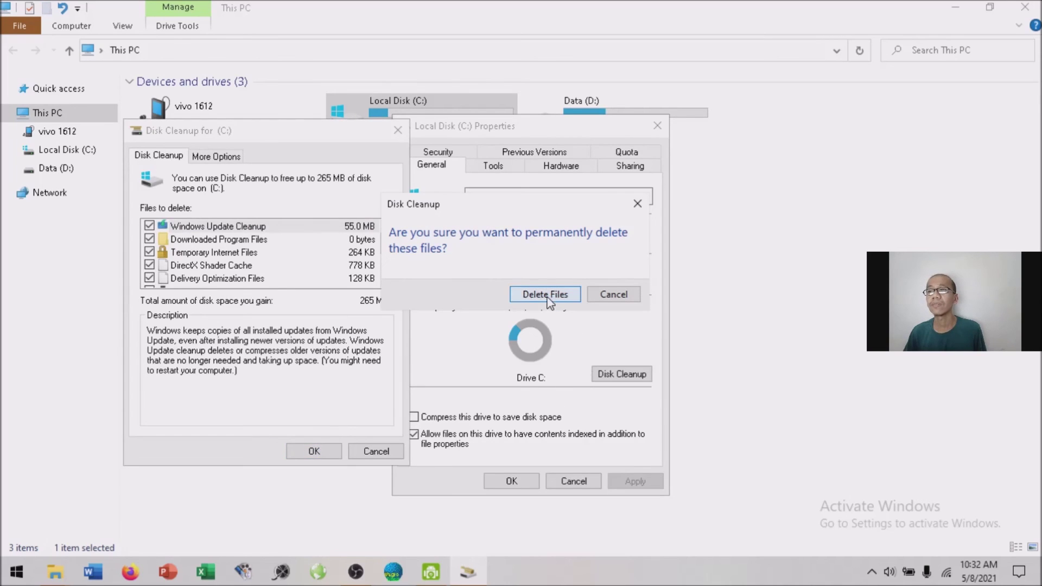
click(545, 295)
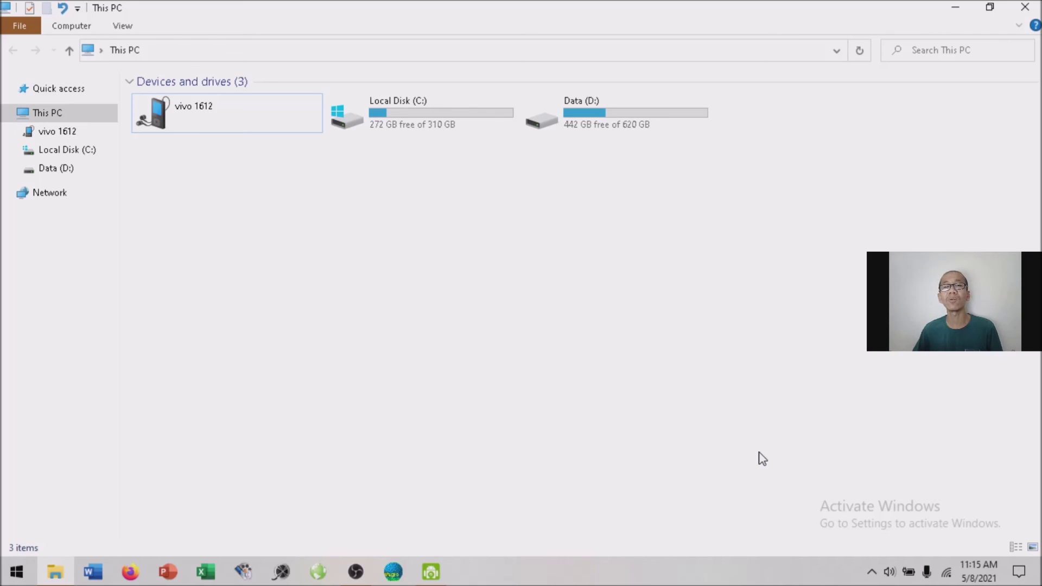
click(872, 572)
right_click(856, 510)
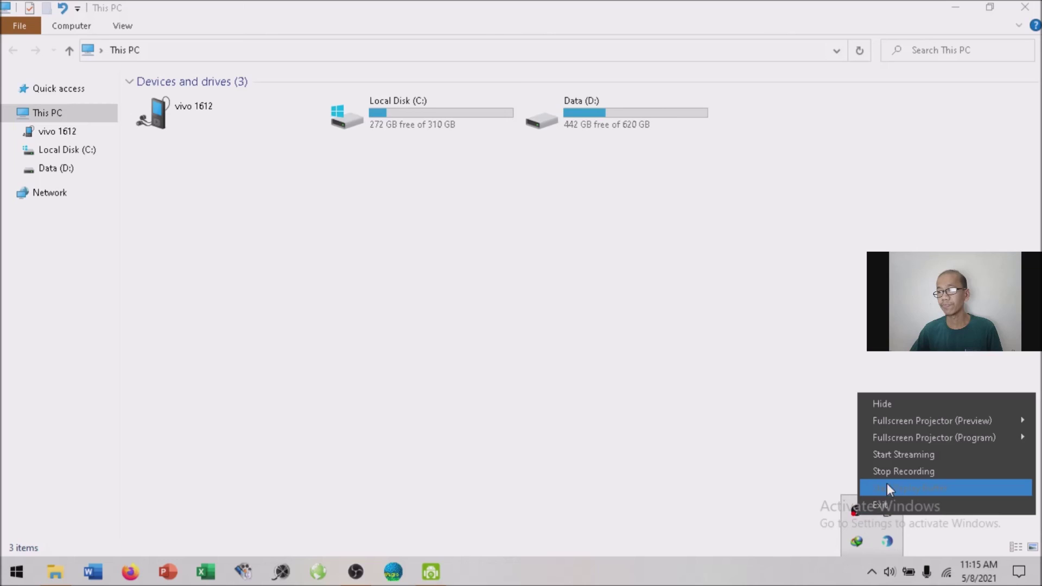